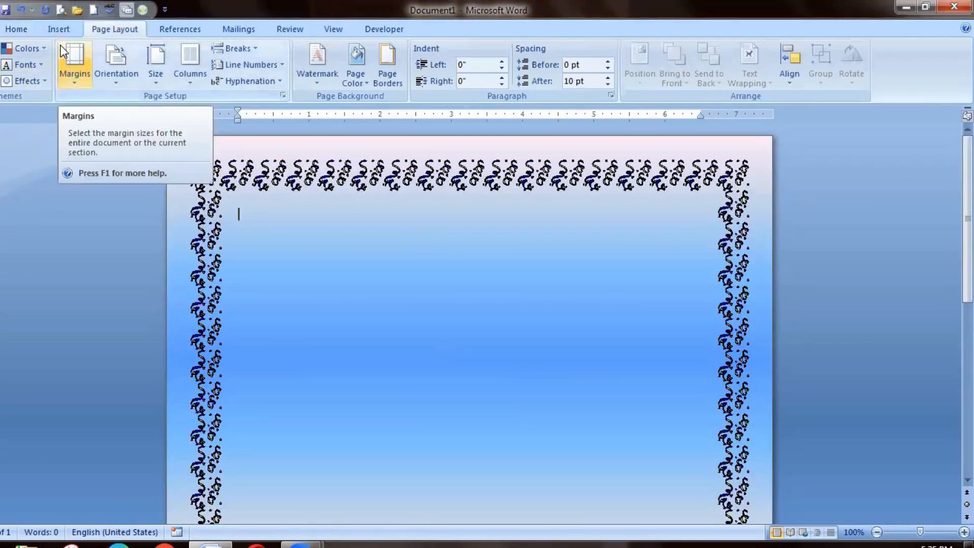
Insert the Fazaia Inter College logo picture from the Downloads folder into the bordered page.
left_click(57, 29)
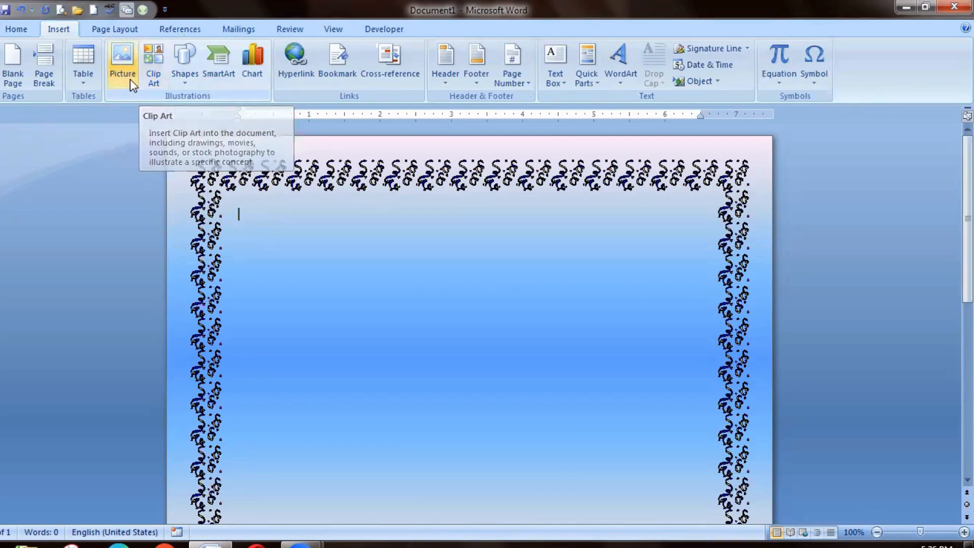
left_click(123, 63)
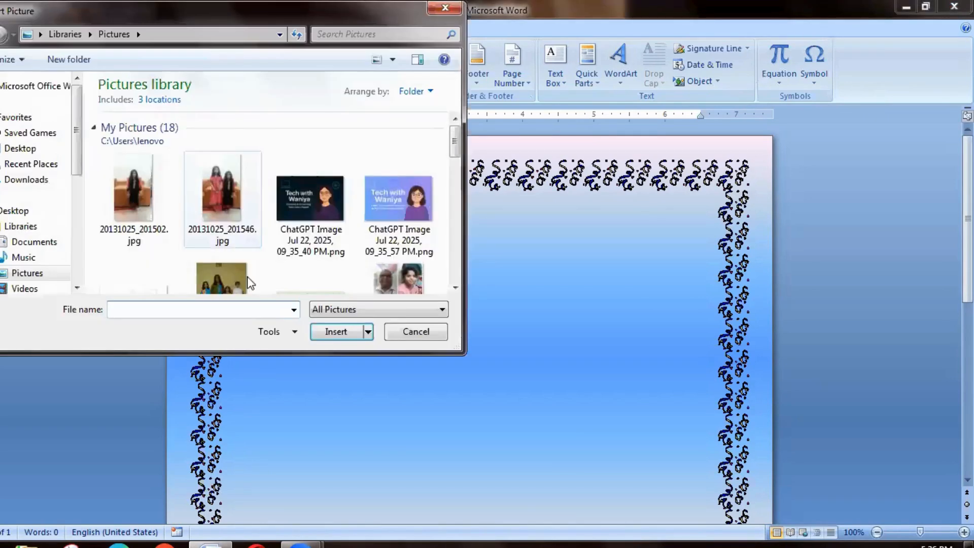
mouse_move(454, 144)
left_mouse_down()
mouse_move(455, 220)
mouse_move(455, 140)
left_mouse_up()
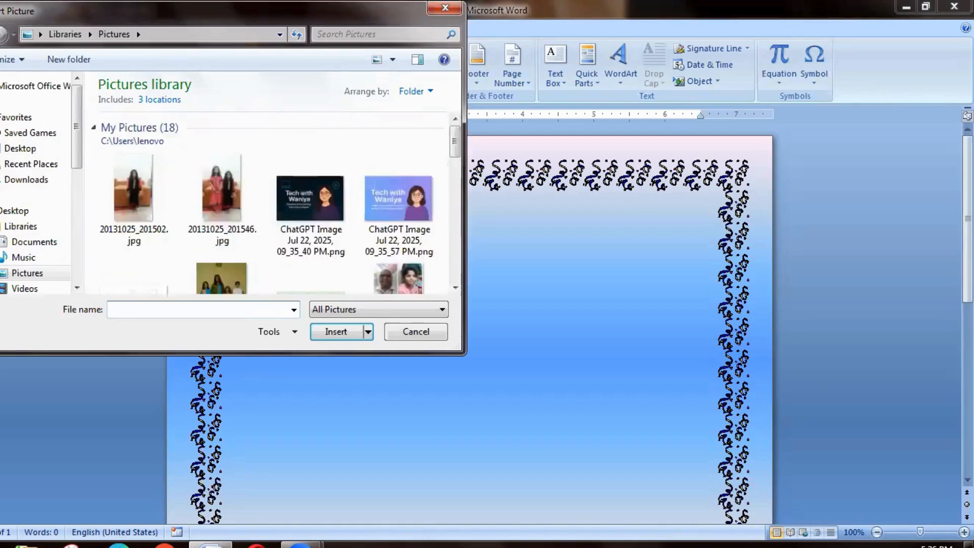
left_click(28, 180)
left_click_drag(455, 106, 455, 238)
left_click(228, 191)
left_click(336, 331)
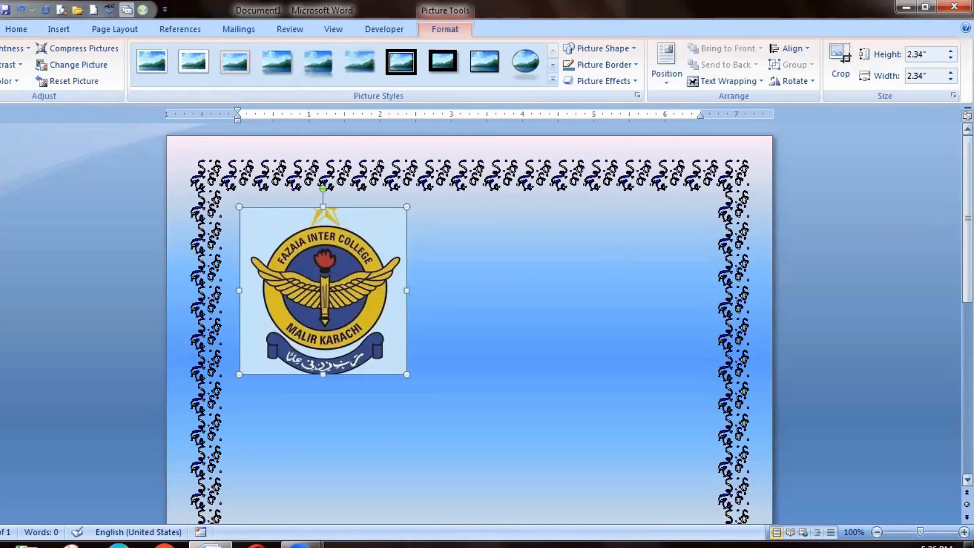
Try to move the inline college logo across the page.
left_click_drag(323, 262, 593, 263)
left_click_drag(664, 251, 224, 276)
left_click(507, 265)
left_click(330, 293)
double_click(330, 293)
Set the college logo's text wrapping to Tight.
right_click(333, 266)
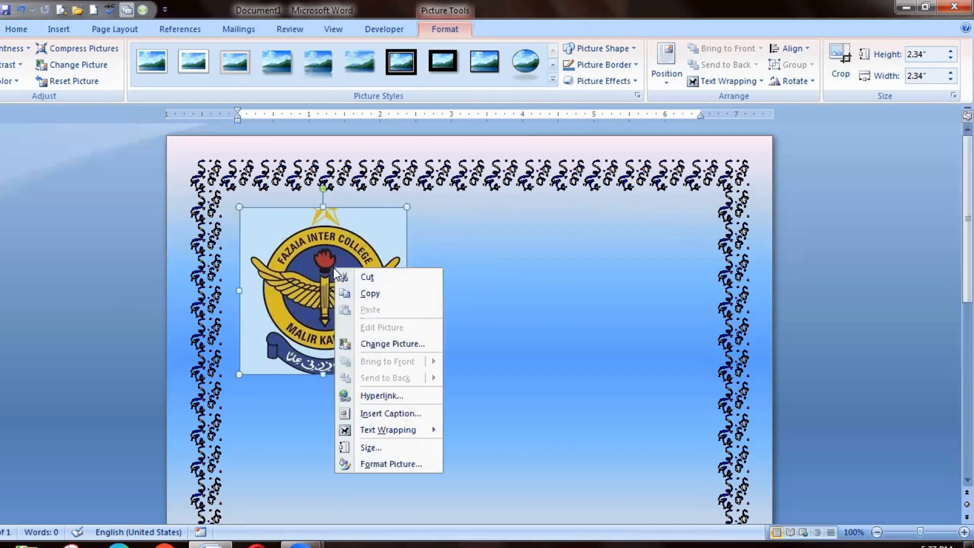
mouse_move(348, 436)
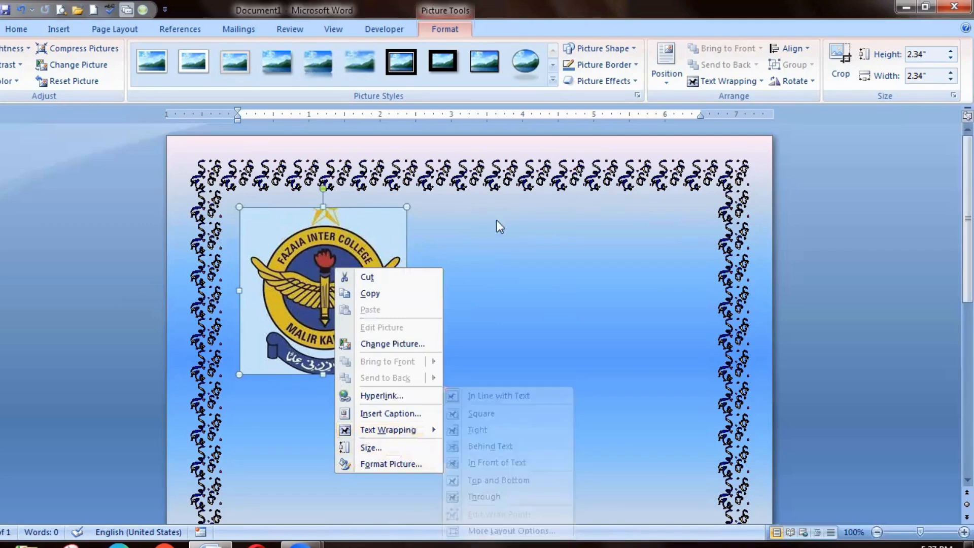
left_click(714, 83)
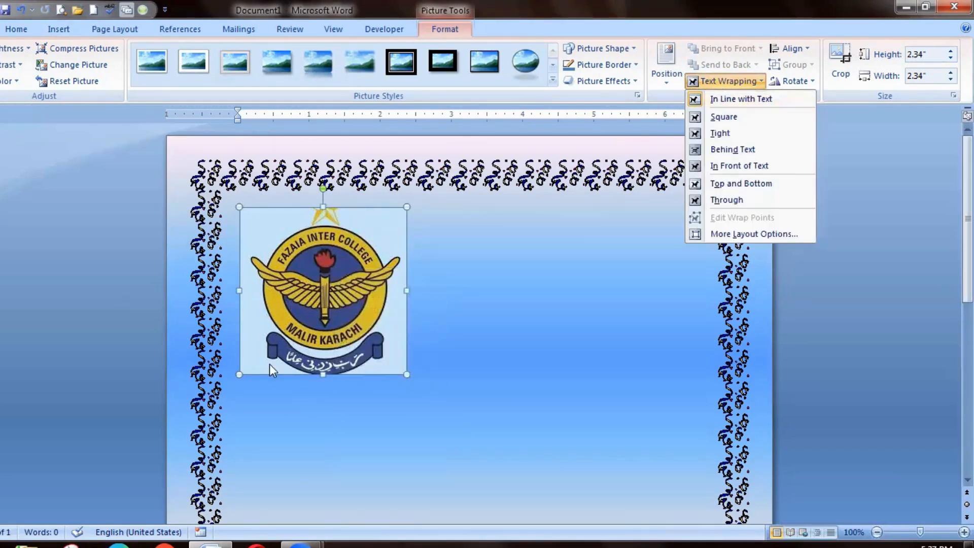
right_click(299, 283)
mouse_move(346, 442)
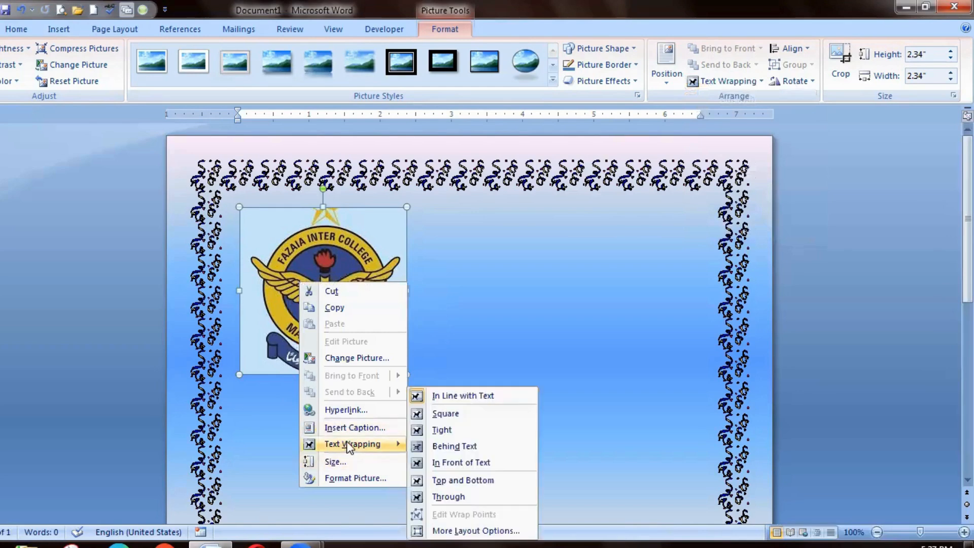
left_click(458, 430)
Reposition the college logo in the upper-right area of the page, inside the border.
left_click_drag(343, 245, 615, 236)
left_click_drag(566, 357, 432, 440)
left_click_drag(437, 370, 576, 297)
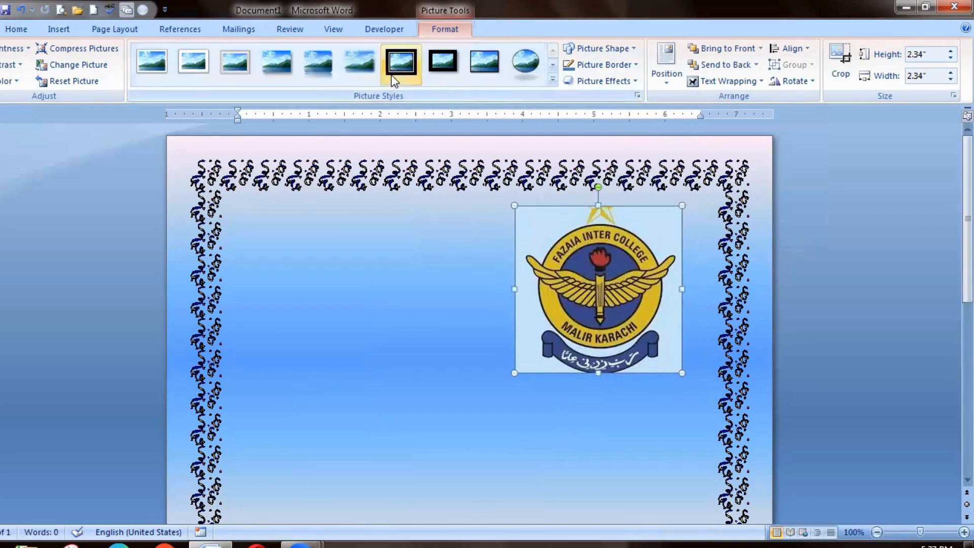
Apply the metallic oval frame style to the logo and change its shape to a rectangle with cut top corners.
left_click(552, 65)
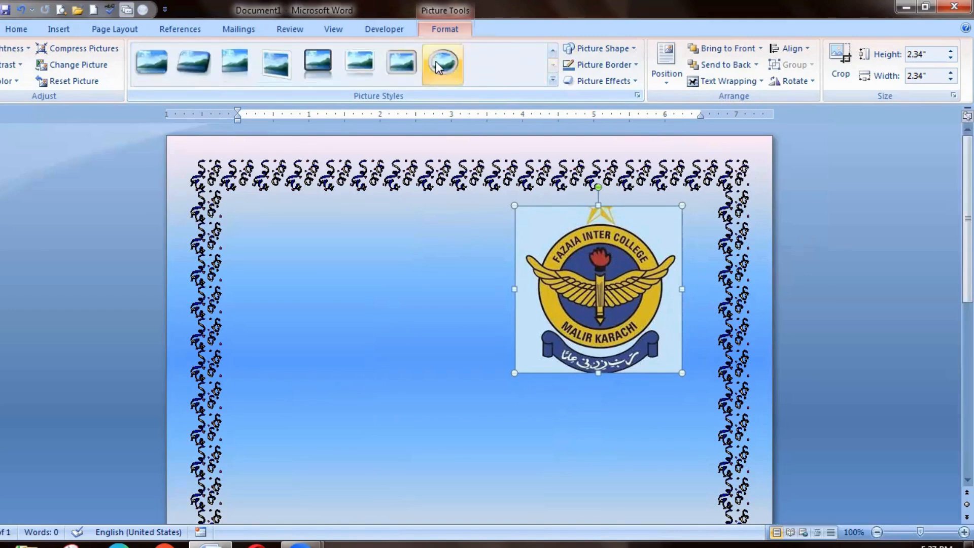
left_click(436, 62)
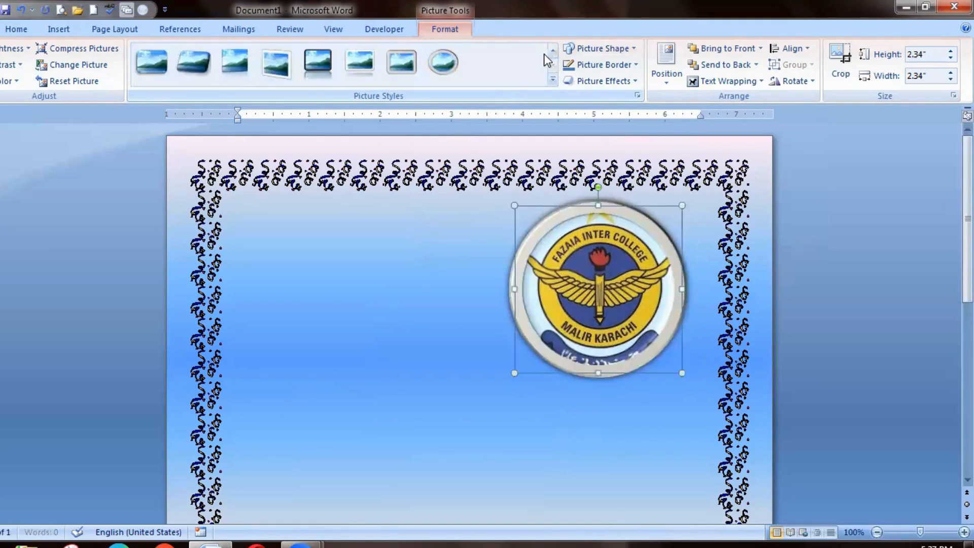
left_click(631, 45)
left_click(631, 47)
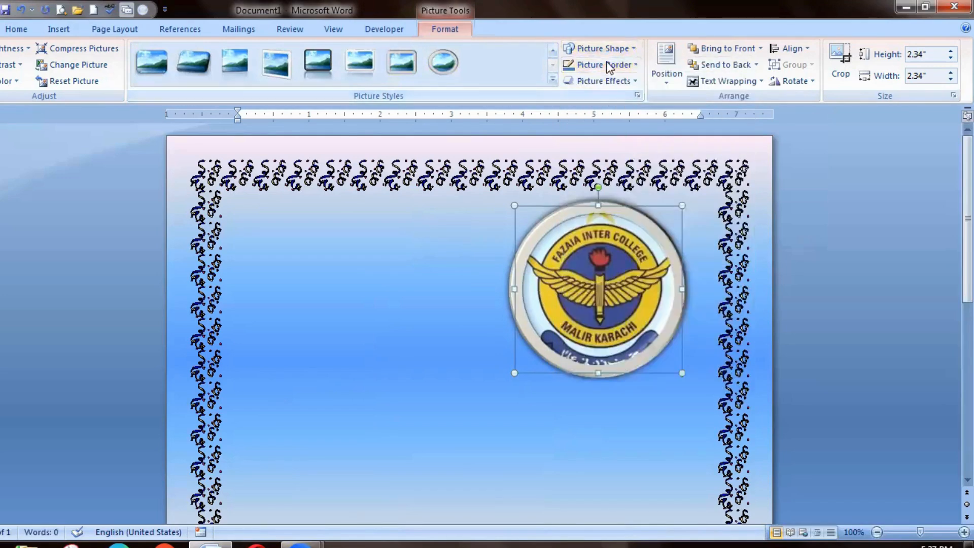
left_click(633, 48)
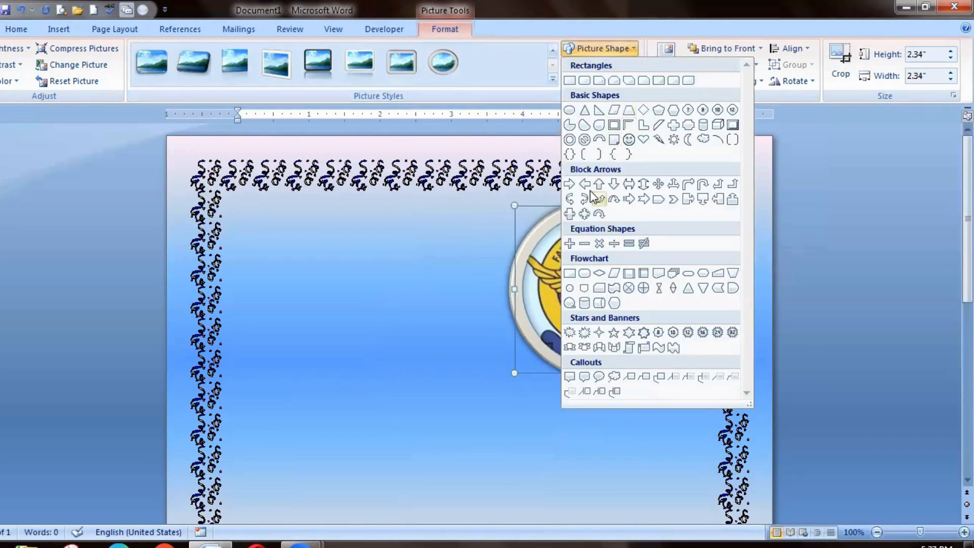
left_click(614, 80)
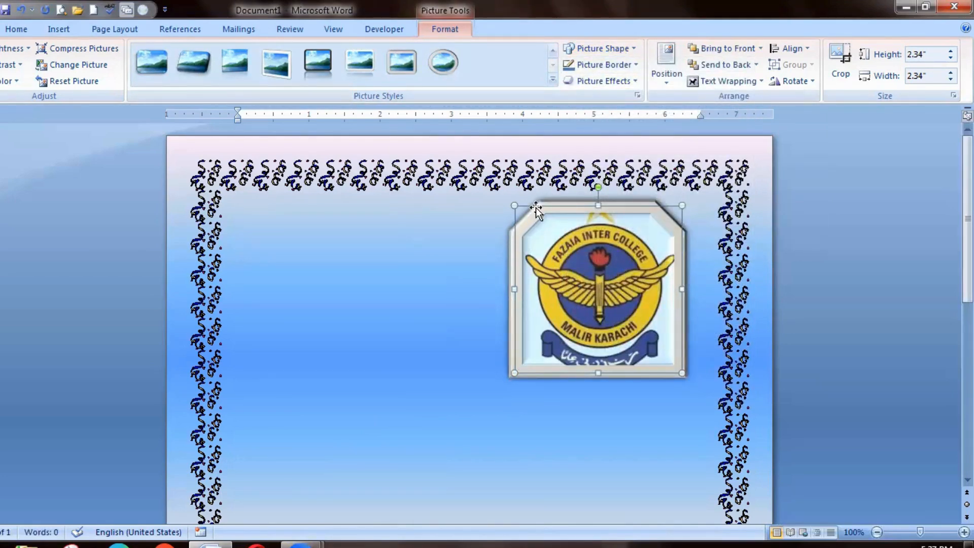
Change the logo's picture shape to a flowchart parallelogram, and replace that with the cloud callout.
left_click(628, 49)
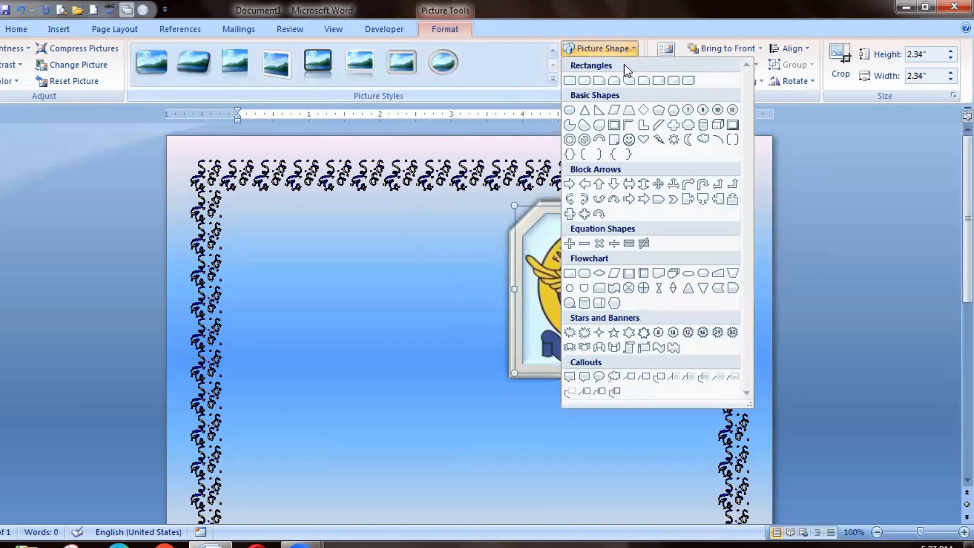
left_click(612, 274)
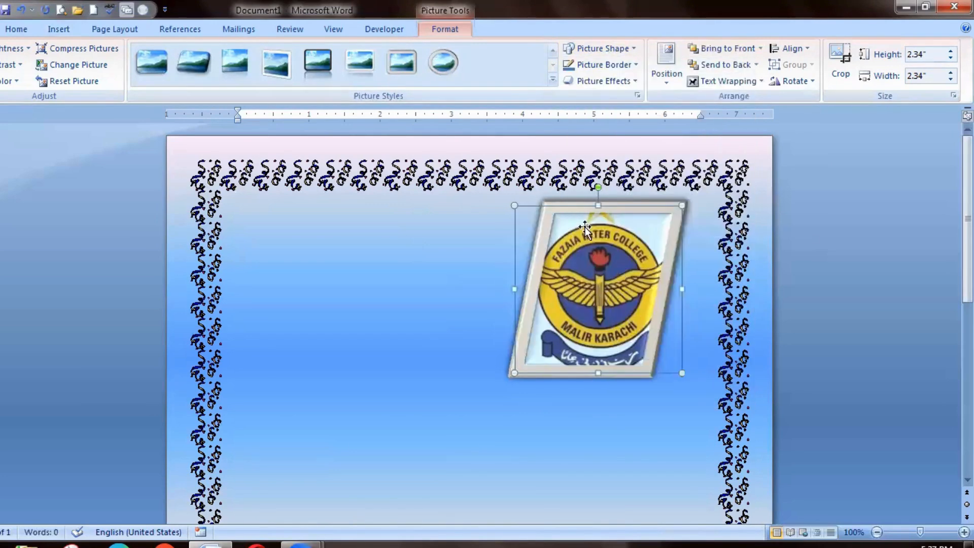
left_click(628, 49)
left_click(614, 377)
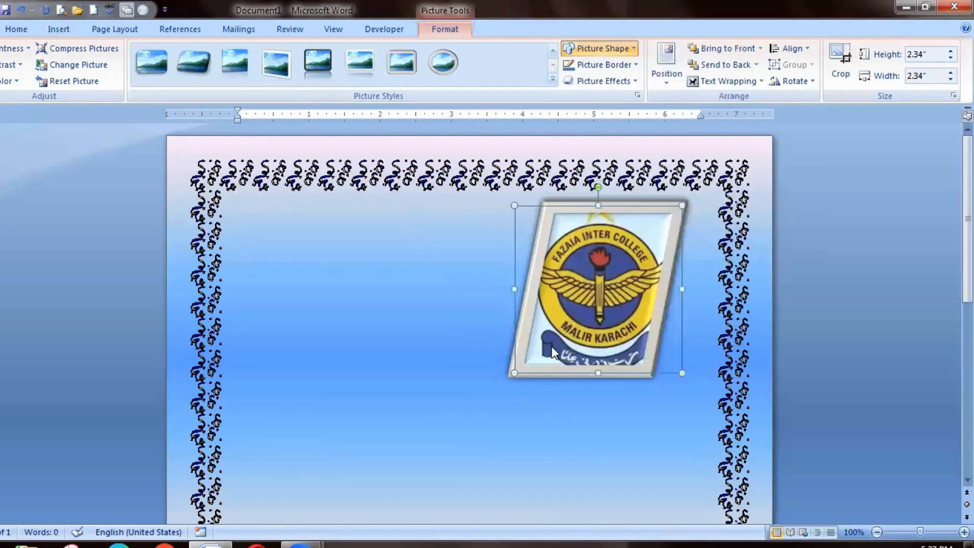
Give the logo a red picture border with a 6 pt weight.
left_click(621, 65)
mouse_move(627, 227)
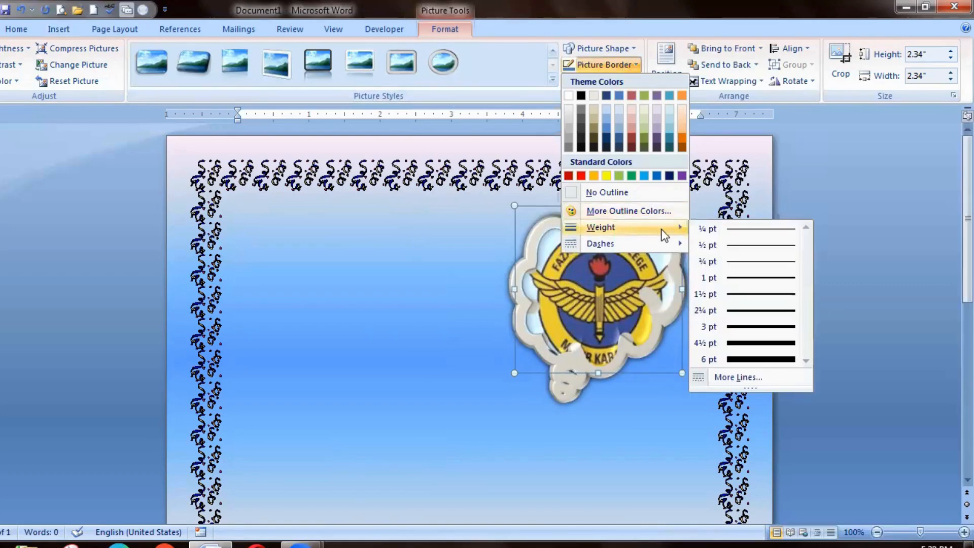
left_click(744, 354)
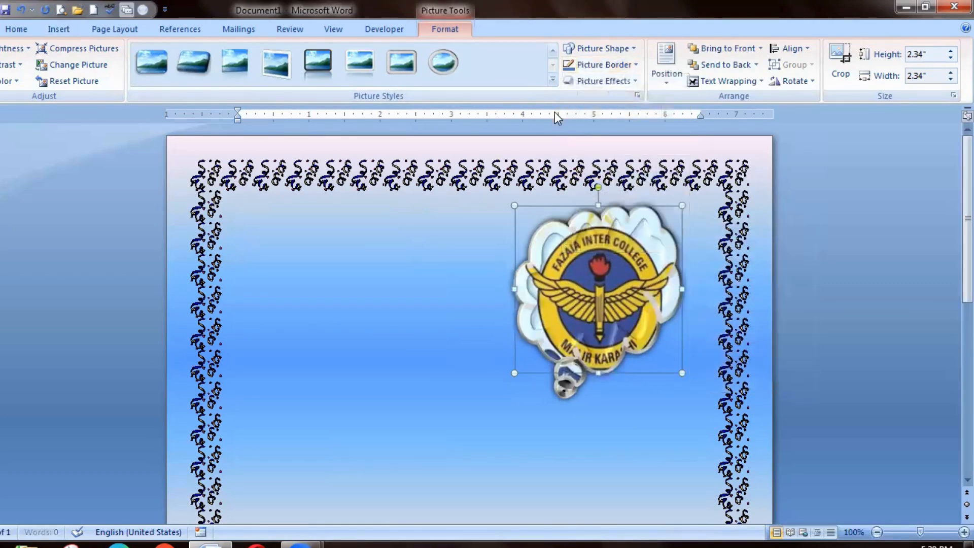
left_click(600, 64)
left_click(581, 175)
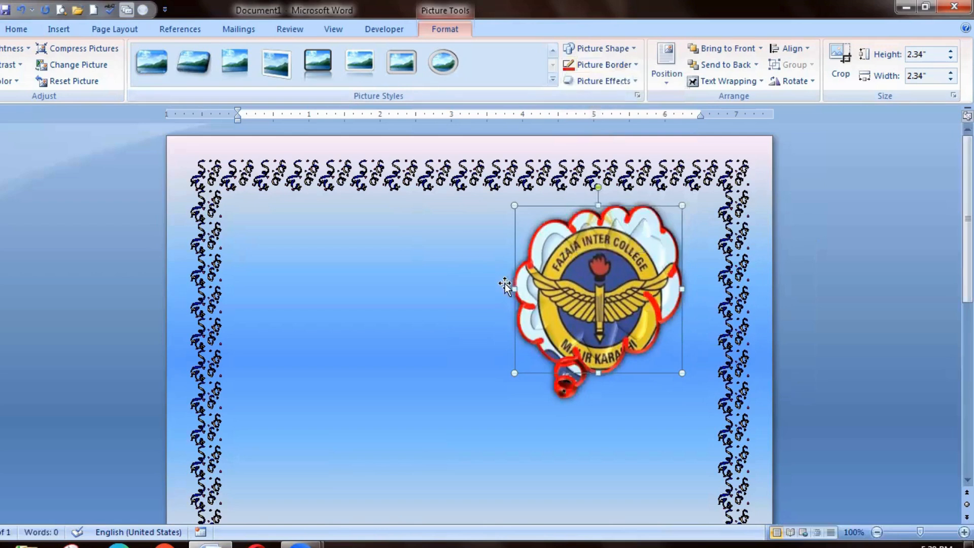
Apply a parallel 3-D rotation effect and an outer shadow to the logo.
left_click(601, 81)
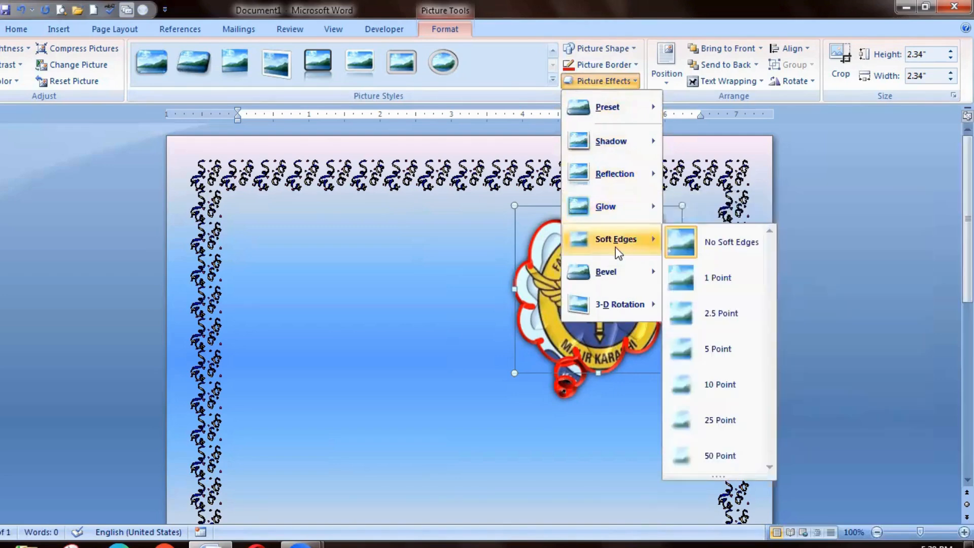
mouse_move(643, 305)
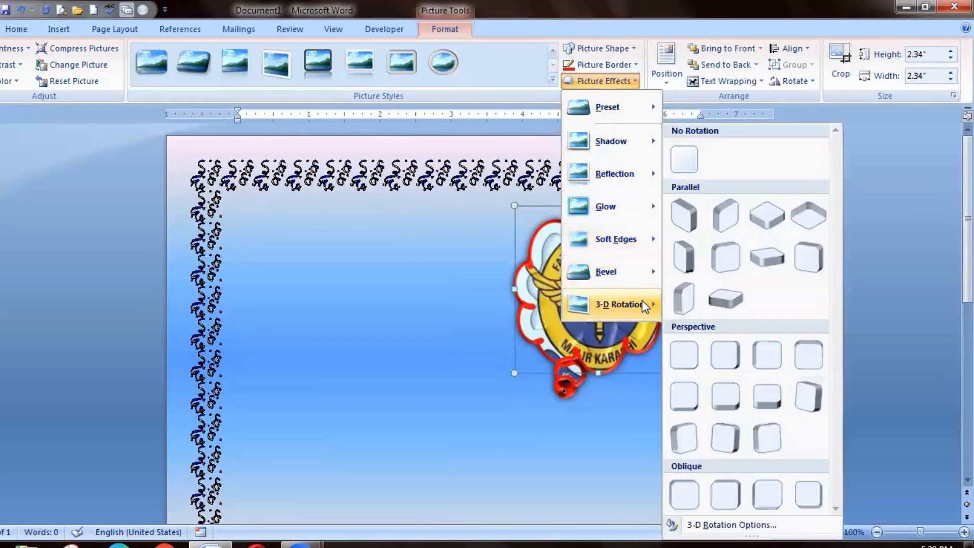
left_click(723, 257)
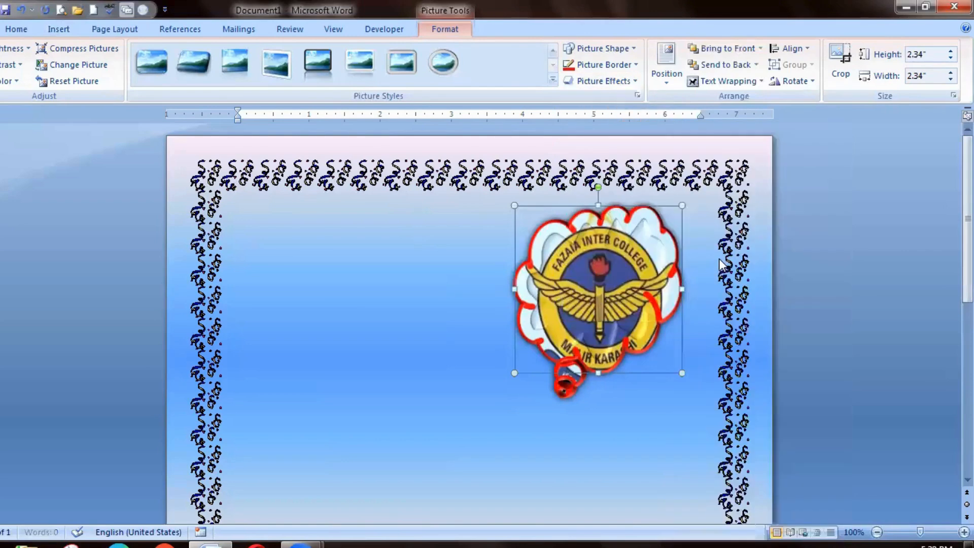
left_click(603, 81)
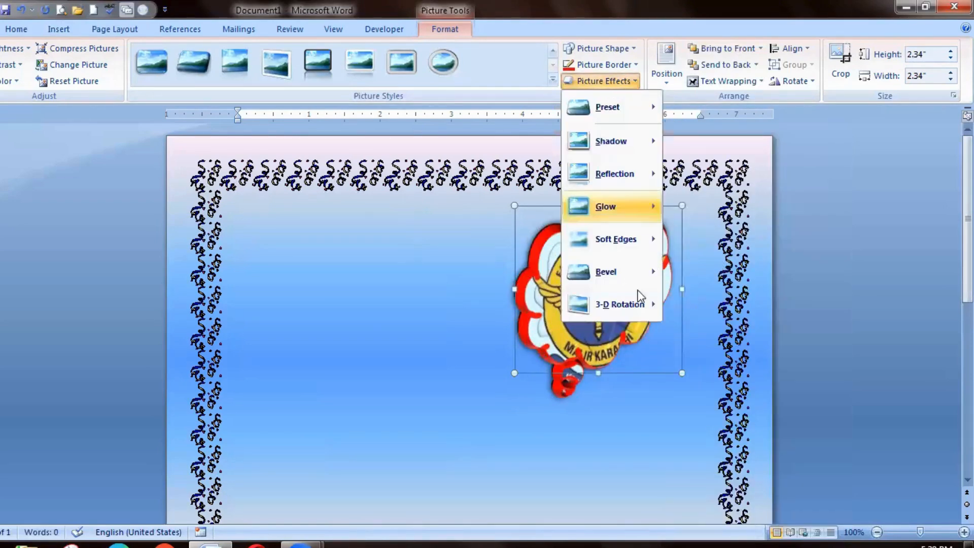
mouse_move(619, 158)
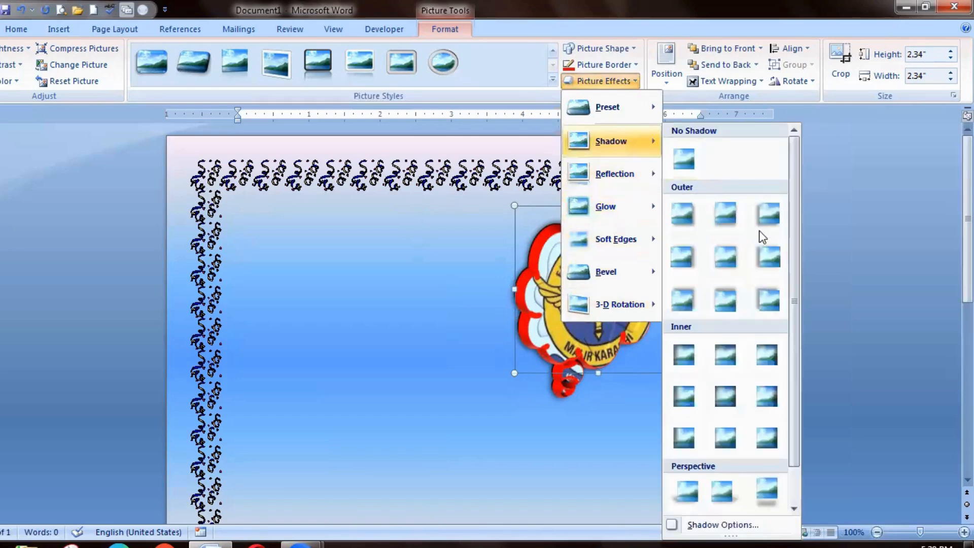
left_click(764, 215)
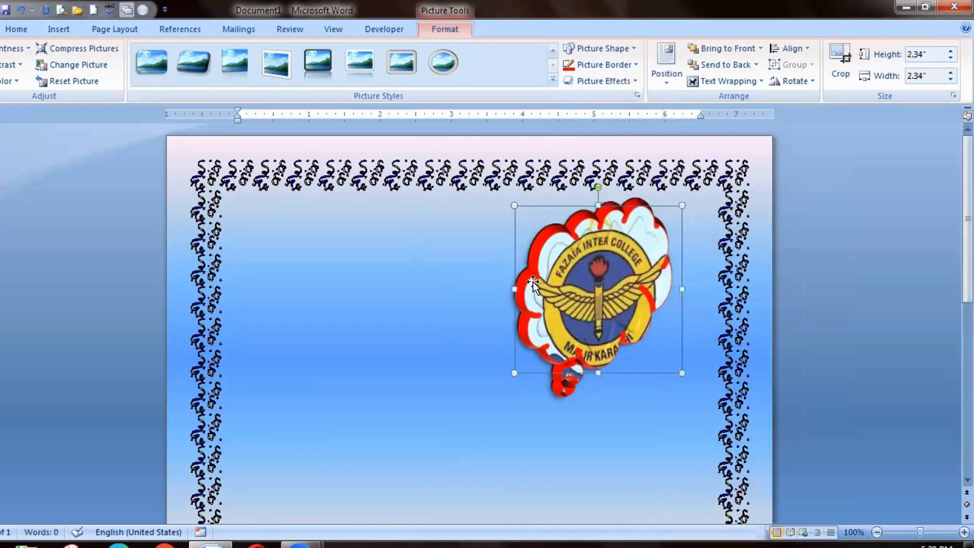
Apply a bevel effect to the logo.
left_click(616, 82)
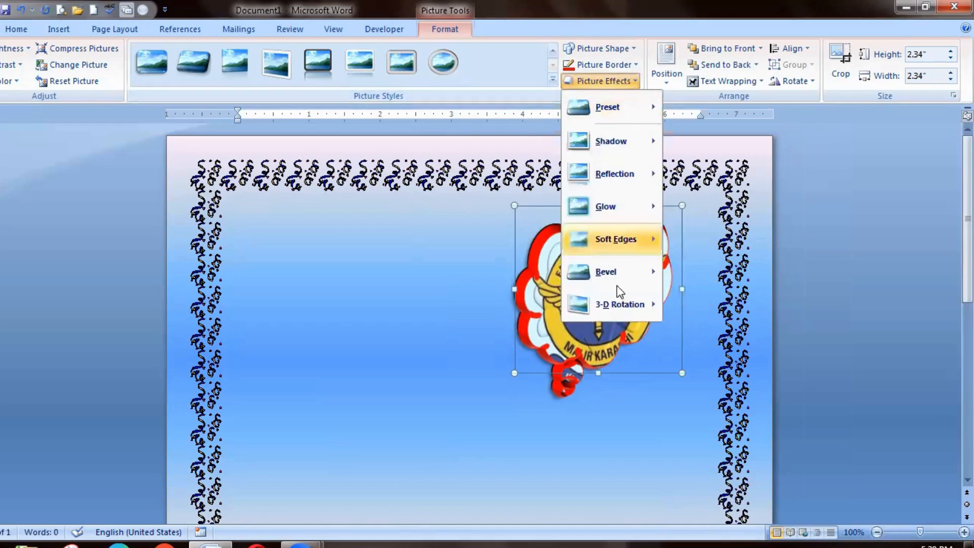
mouse_move(612, 282)
left_click(716, 350)
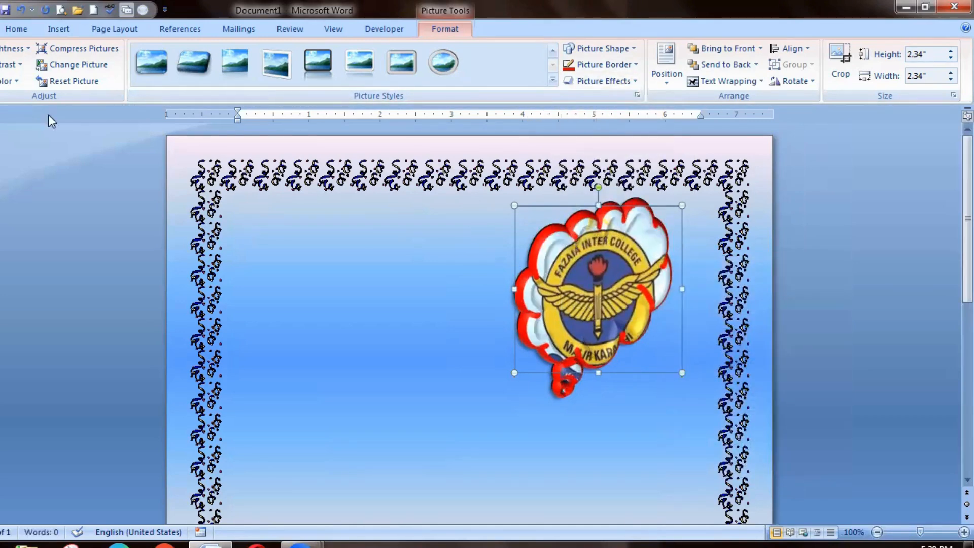
Move the logo toward the page centre and back, and enlarge it to 2.5" high by 2.51" wide.
left_click_drag(595, 269, 395, 337)
left_click_drag(397, 394, 595, 323)
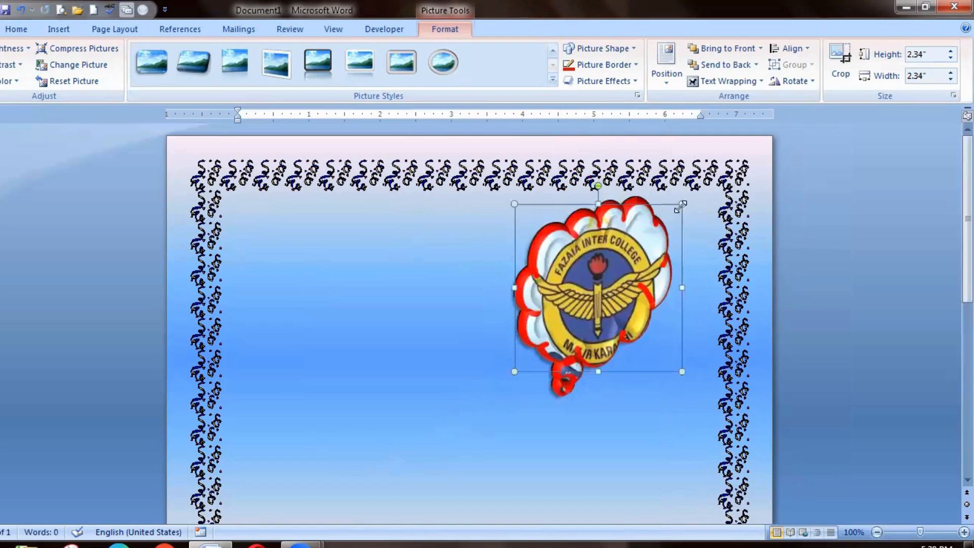
left_click_drag(673, 220, 664, 199)
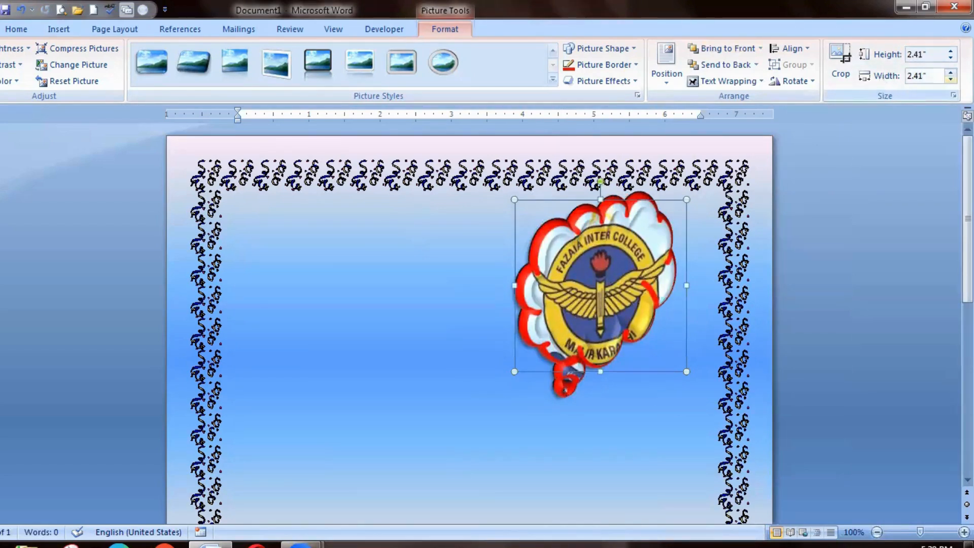
left_click(950, 80)
left_click(950, 51)
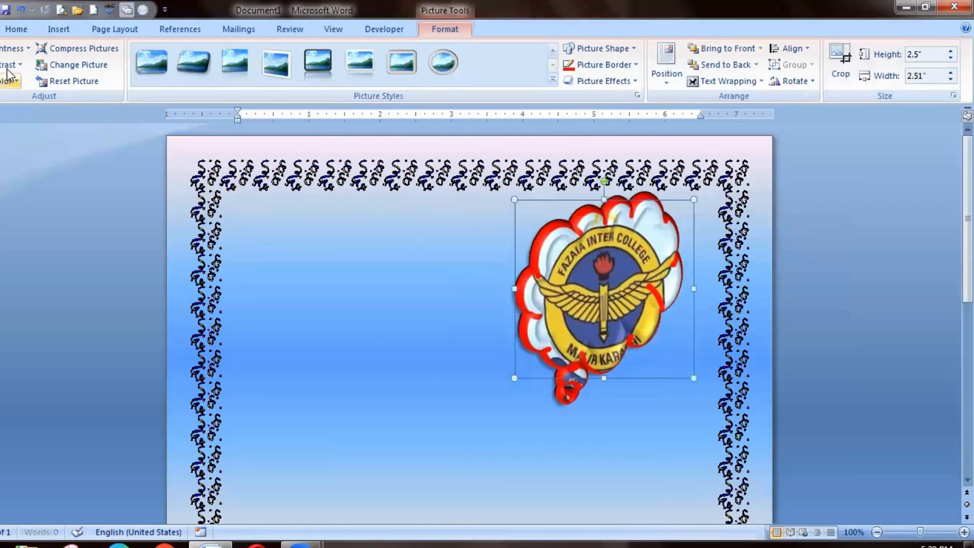
Reset the logo's formatting and size, and open the Change Picture file selection without choosing a replacement.
left_click(75, 80)
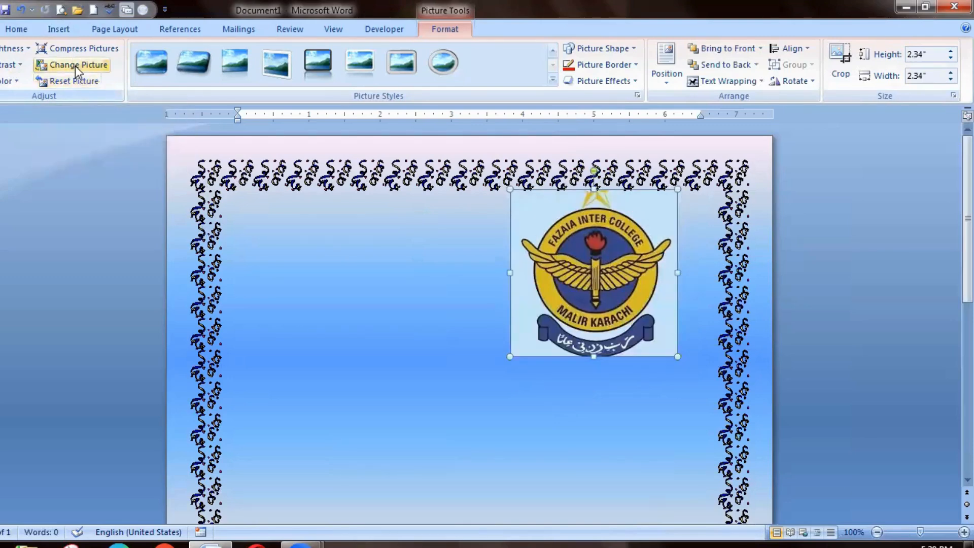
left_click(75, 65)
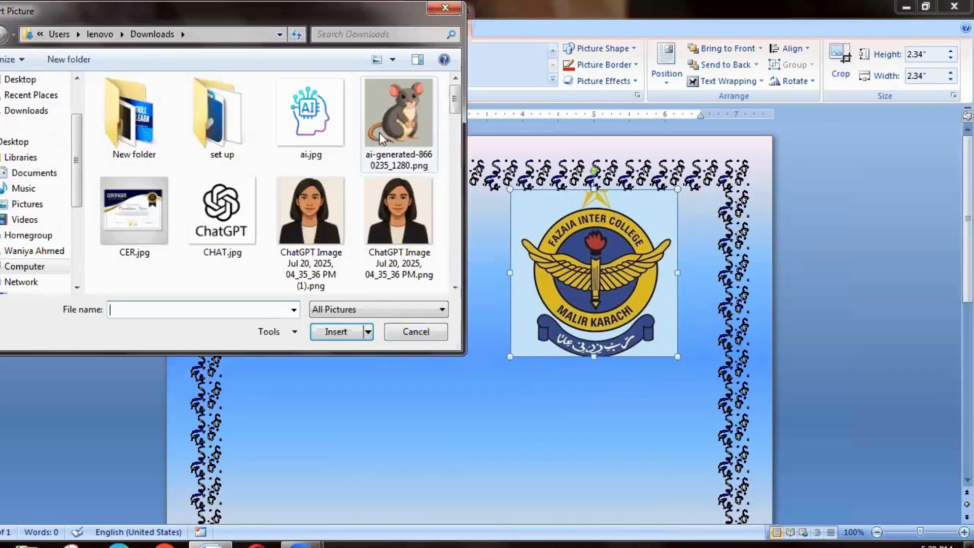
left_click(420, 333)
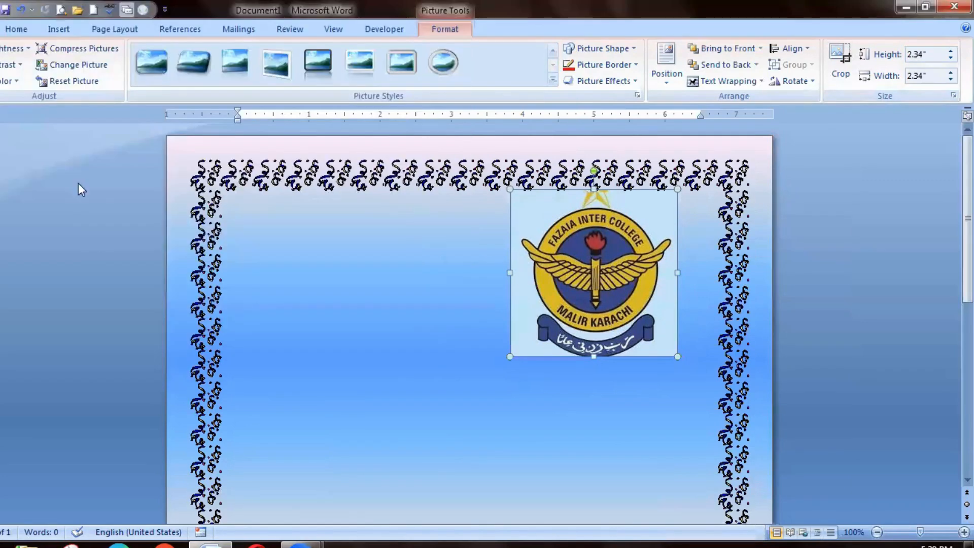
Compress the document's pictures without limiting the compression to the selected picture.
left_click(75, 49)
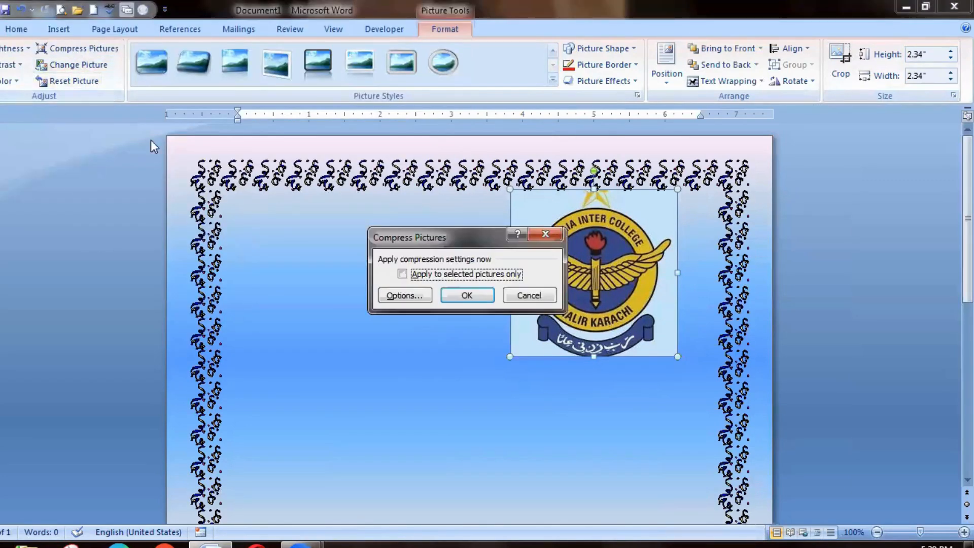
left_click(466, 295)
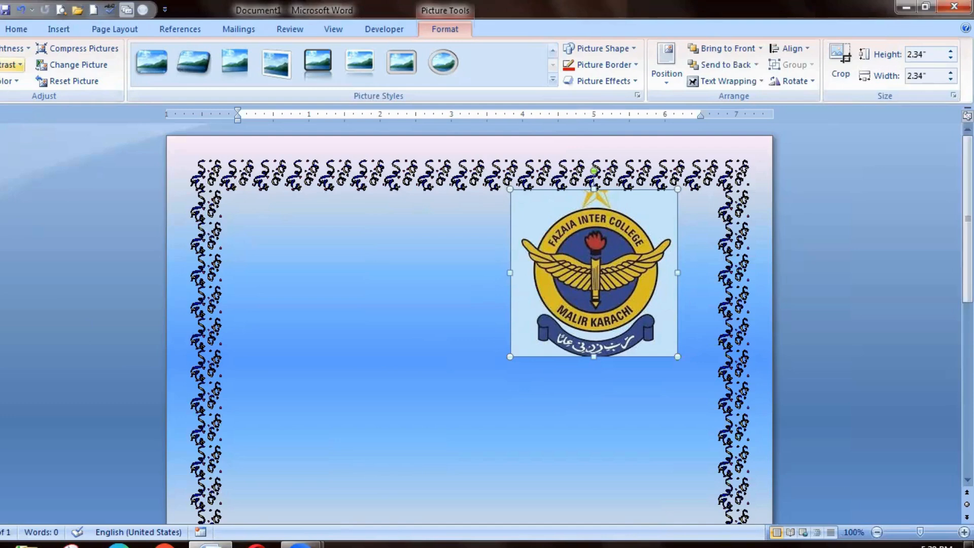
Preview the brightness and contrast presets on the logo without applying any of them.
left_click(15, 49)
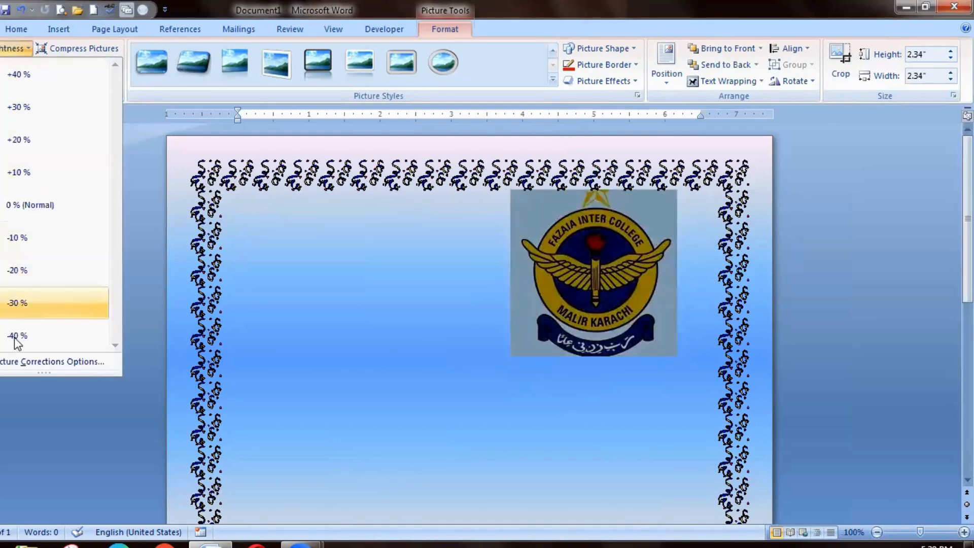
left_click(146, 200)
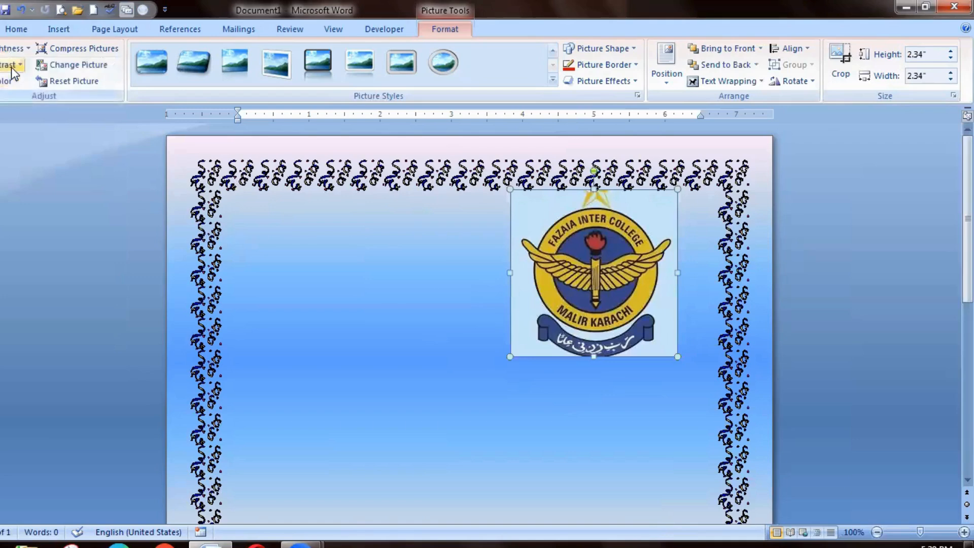
left_click(11, 65)
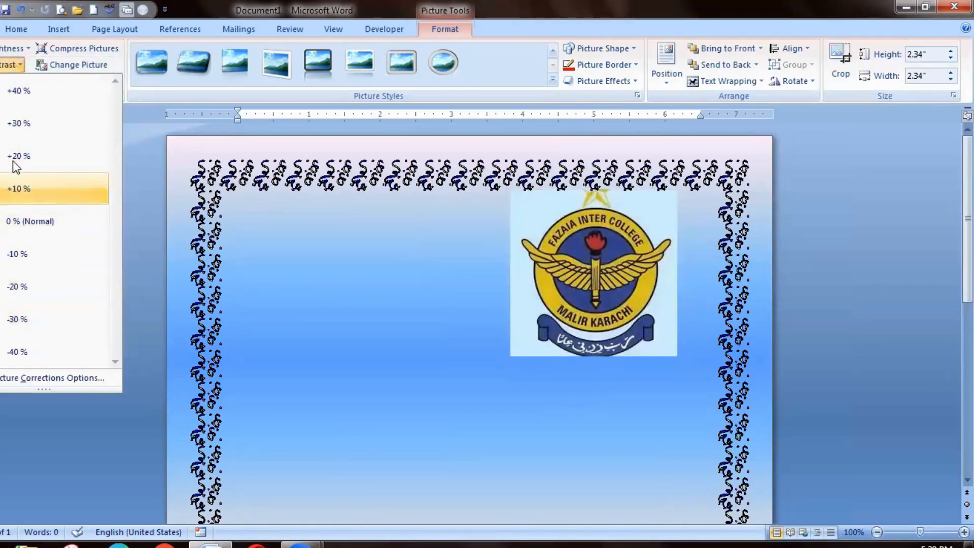
left_click(175, 252)
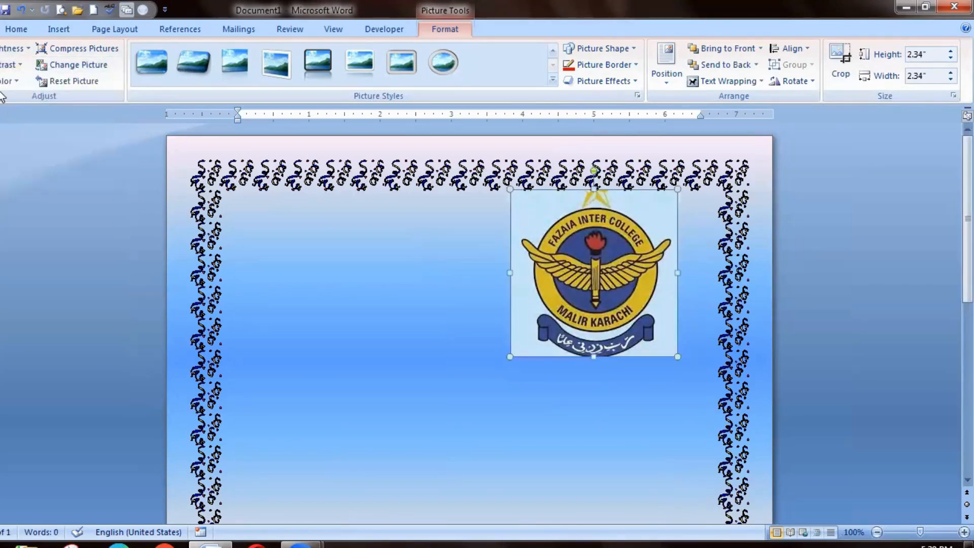
Try recolouring the logo with the standard red variation and the black theme variation, and undo both recolours.
left_click(10, 81)
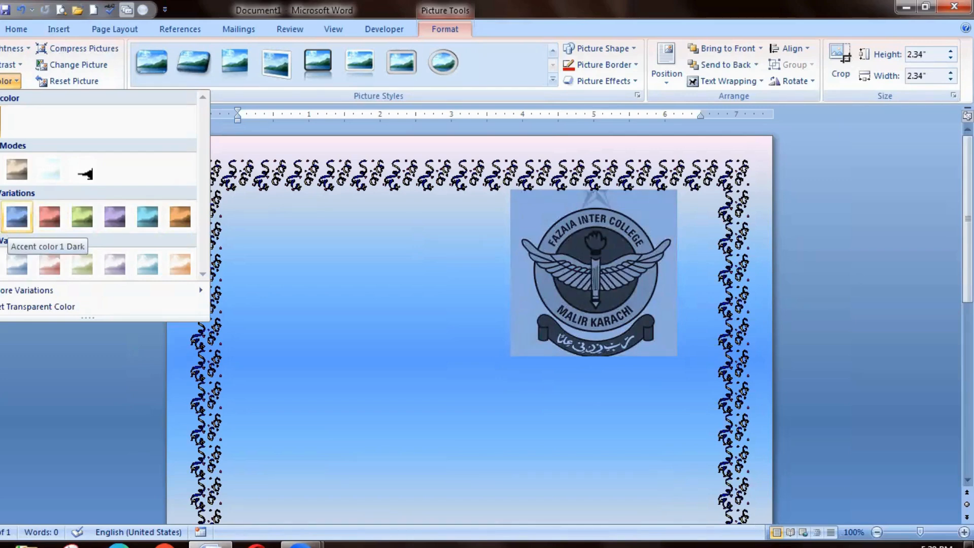
mouse_move(47, 292)
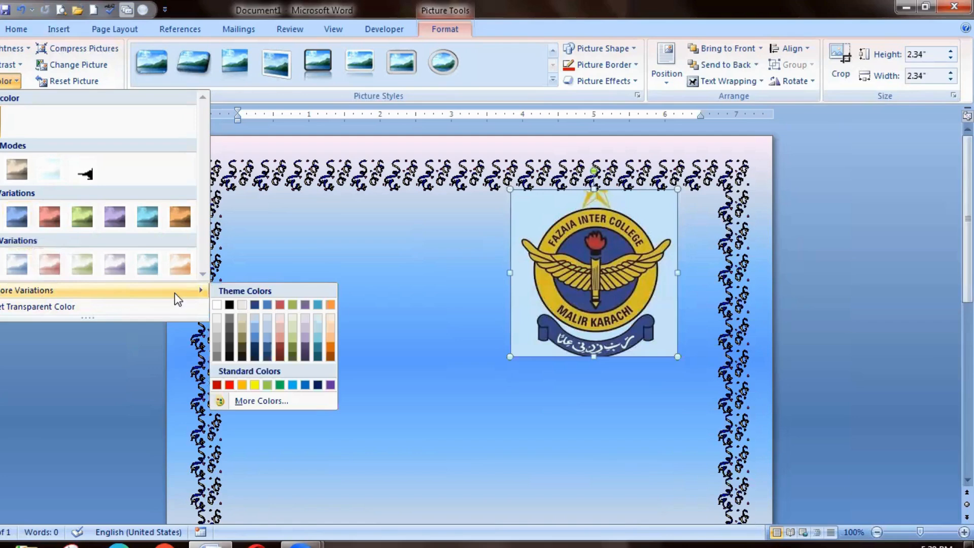
left_click(229, 385)
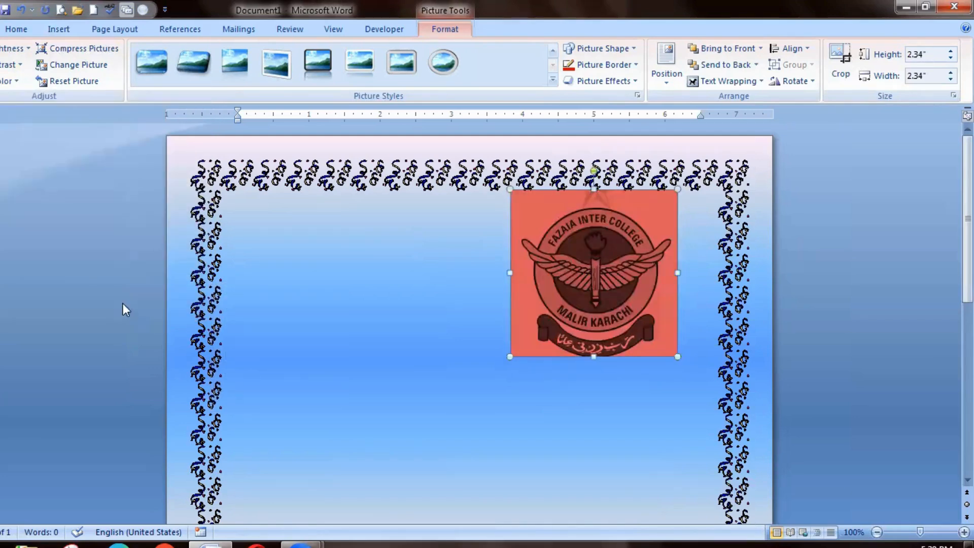
left_click(9, 80)
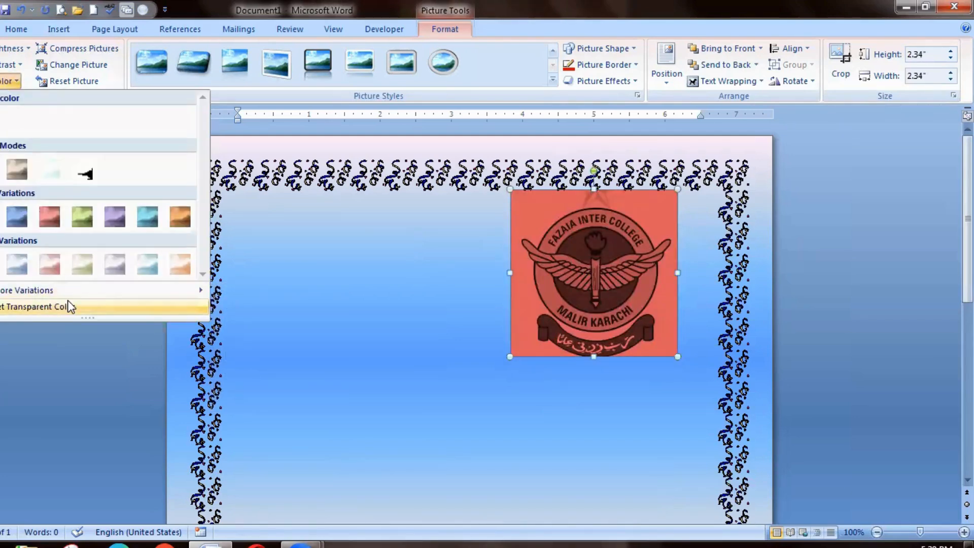
mouse_move(114, 290)
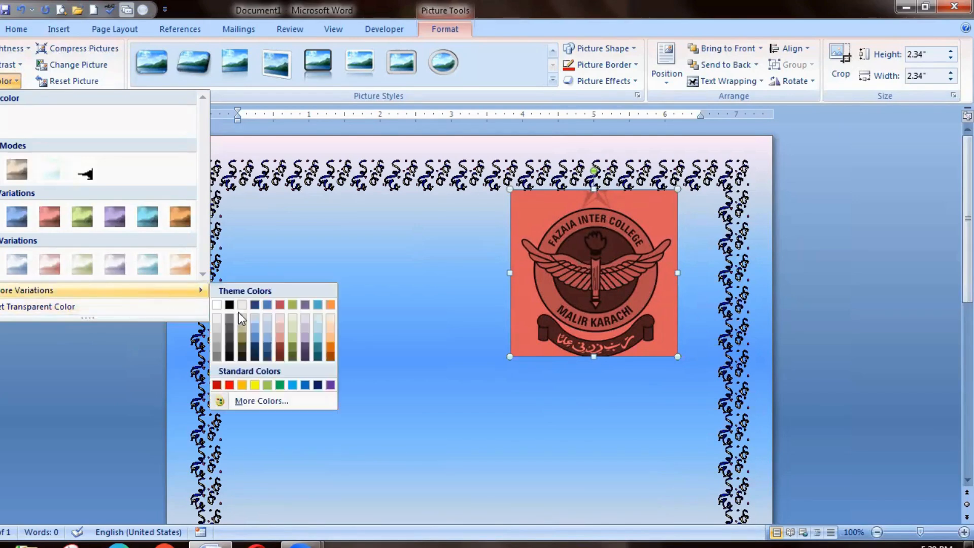
left_click(229, 304)
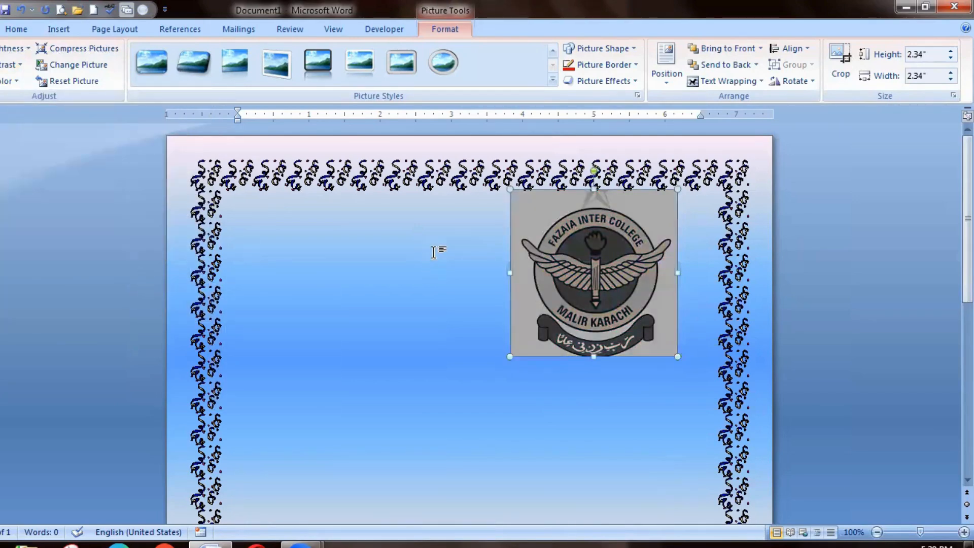
key("ctrl+z")
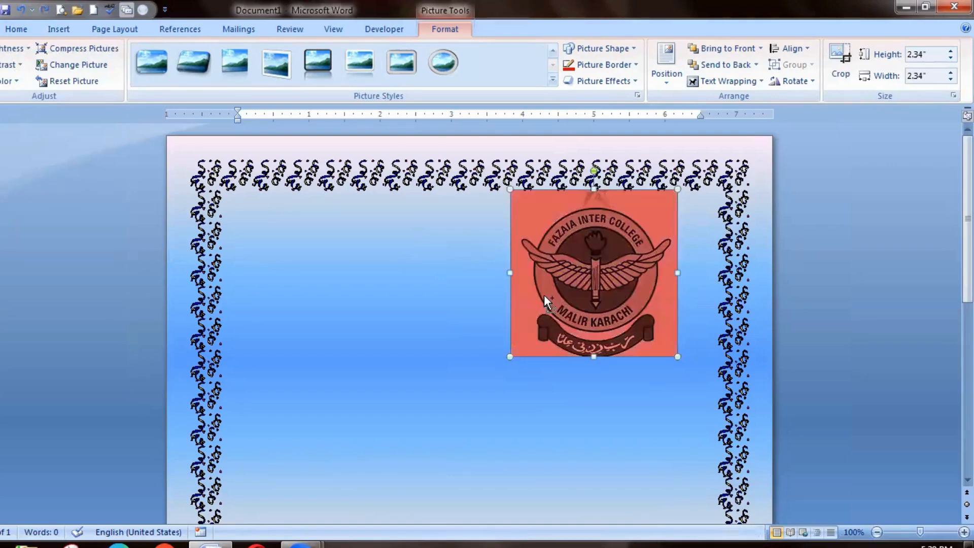
key("ctrl+z")
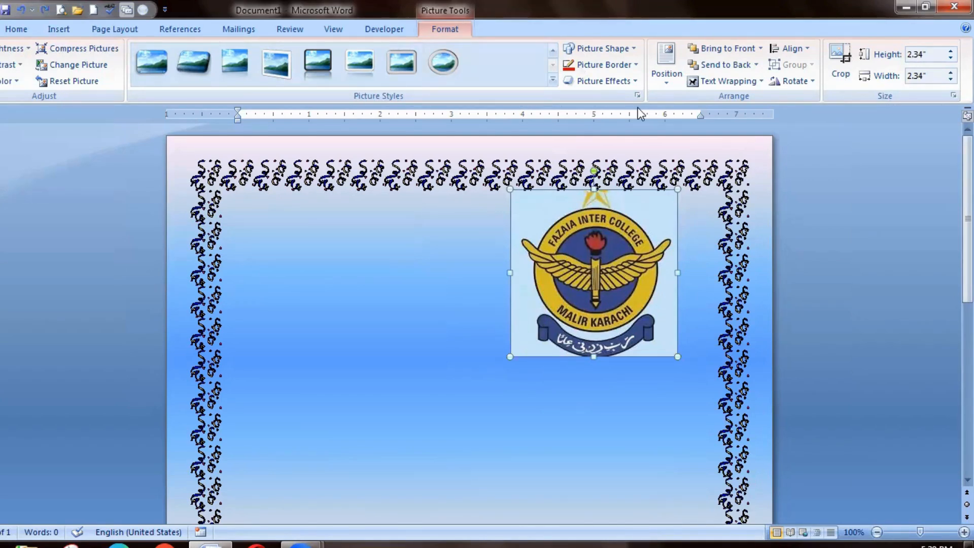
Apply the dark-framed oval picture style with a shadow beneath to the logo and move it closer to the right page border.
left_click(552, 51)
left_click(526, 61)
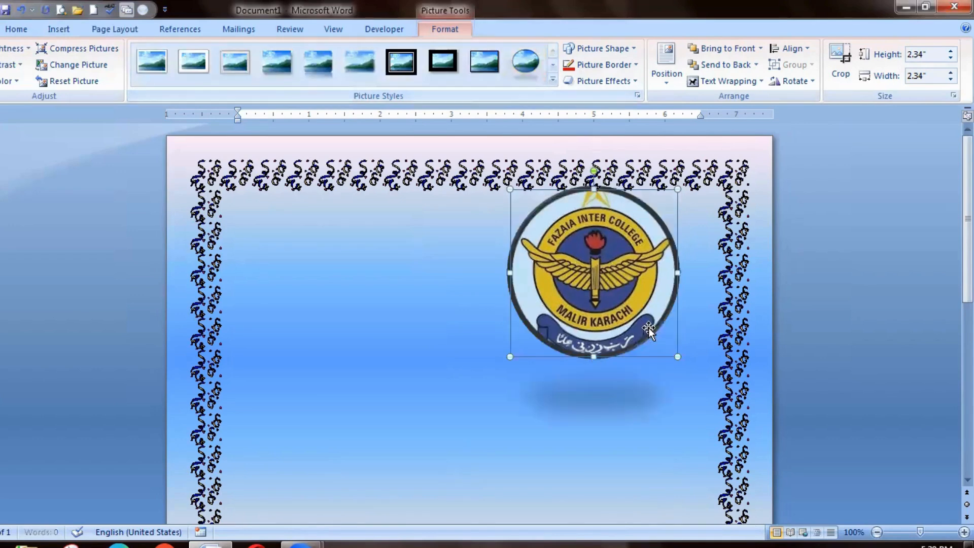
left_click_drag(691, 280, 723, 279)
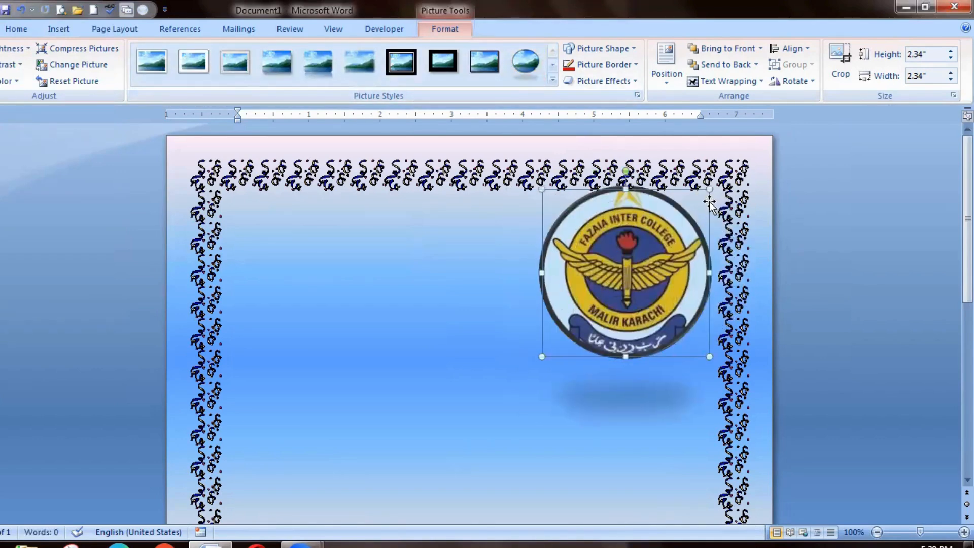
Shrink the logo to 1.98" high by 1.98" wide and move it to the upper centre of the page.
left_click_drag(708, 192, 683, 217)
left_click_drag(609, 294, 626, 278)
left_click_drag(624, 277, 533, 254)
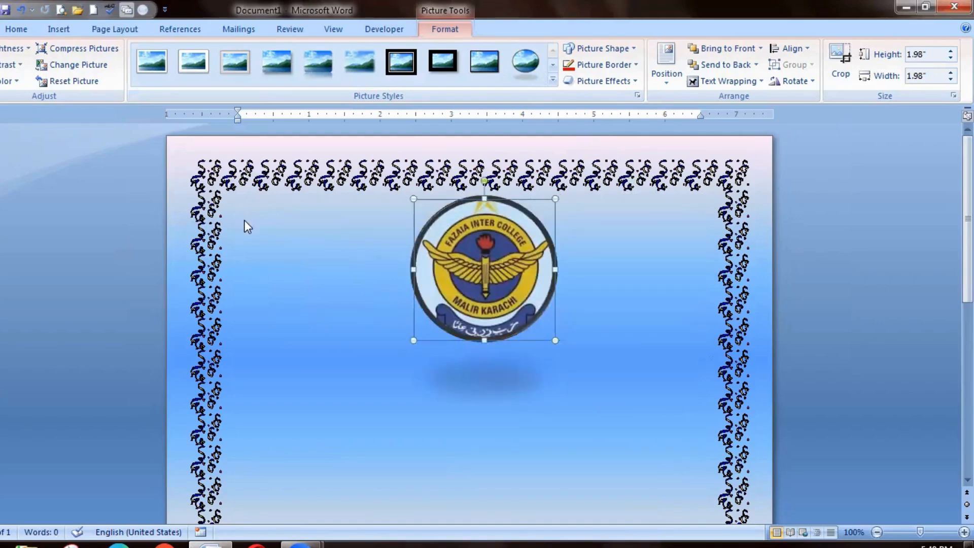
Fill the page around the logo with three paragraphs of sample text using =rand(3,5).
left_click(257, 226)
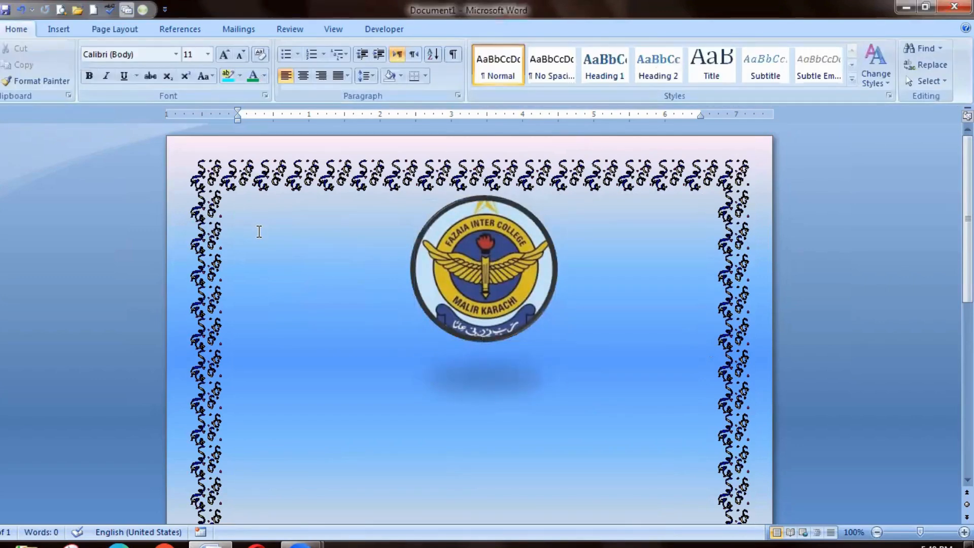
type("=rand(3,5)")
key("Return")
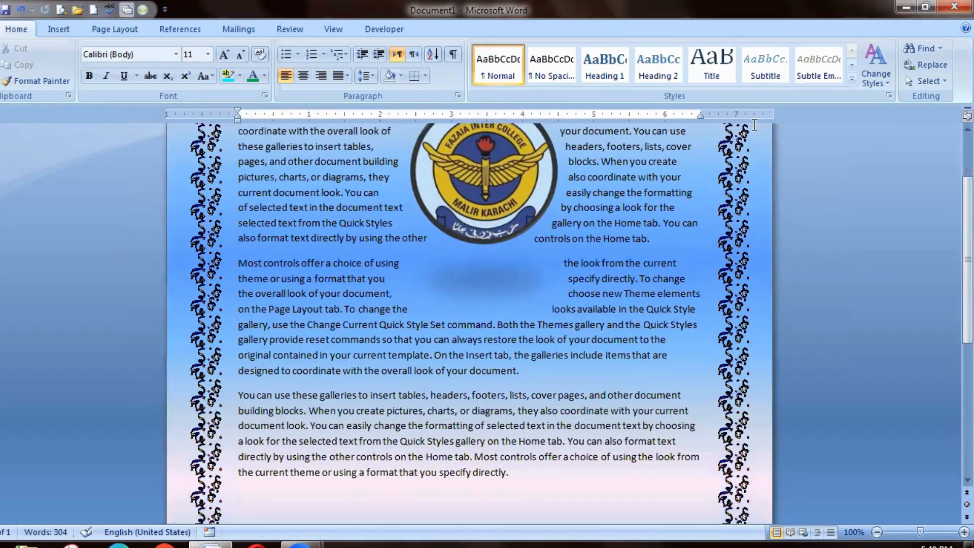
scroll(561, 348, "up", 3)
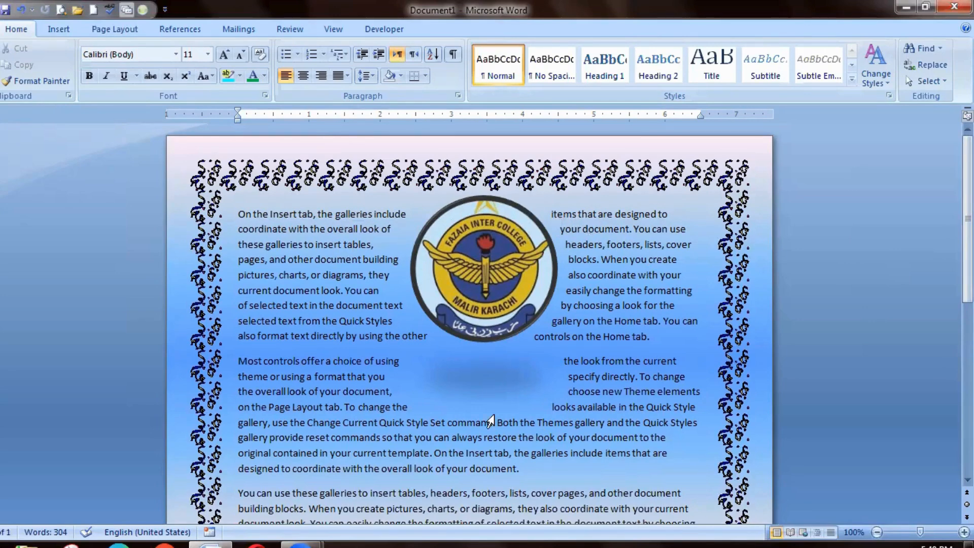
mouse_move(967, 179)
left_mouse_down()
mouse_move(968, 284)
mouse_move(968, 177)
left_mouse_up()
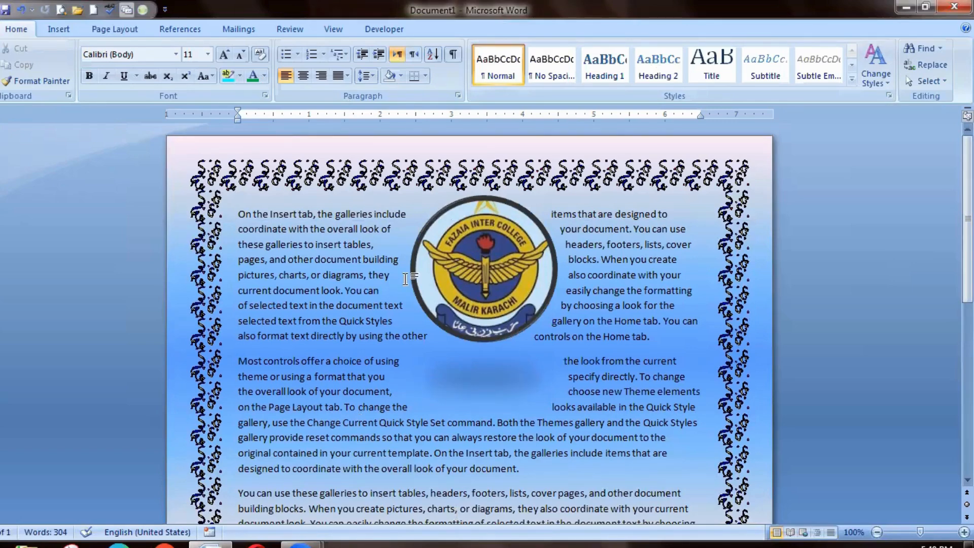
Position the logo in the top right of the page with text wrapping.
left_click(114, 32)
left_click(466, 245)
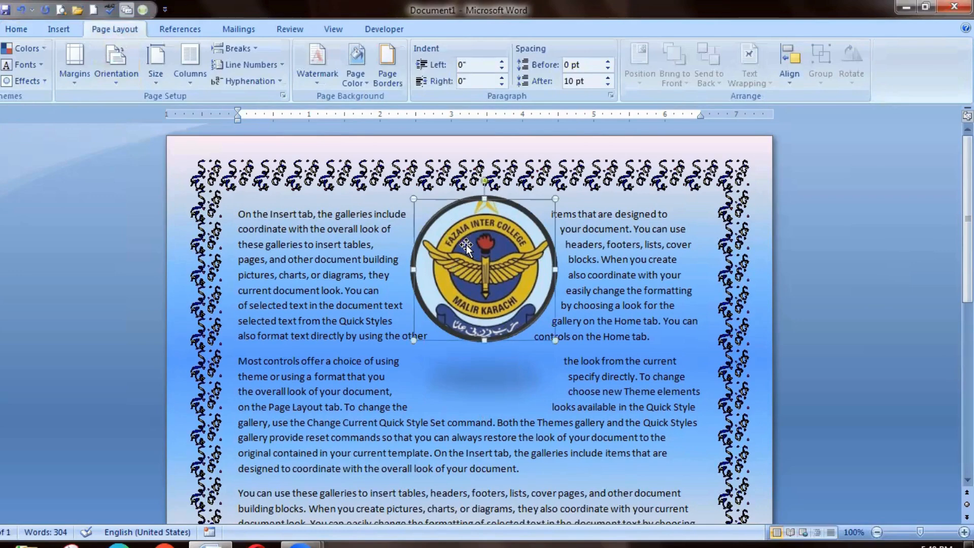
left_click(430, 31)
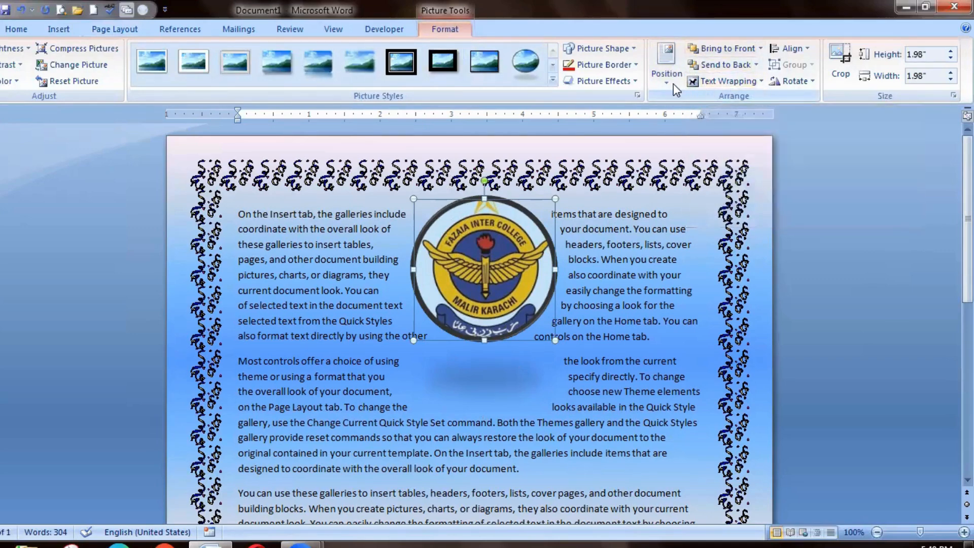
left_click(666, 71)
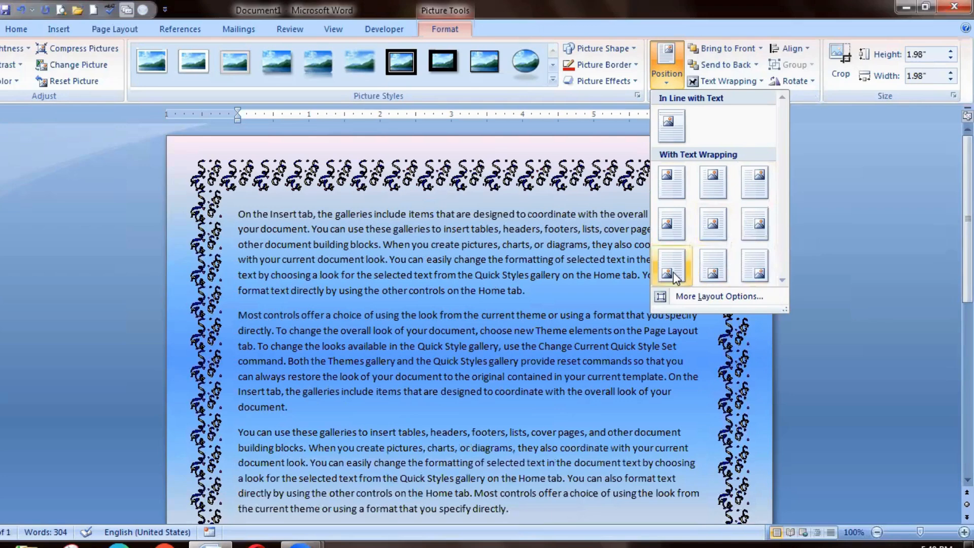
left_click(765, 178)
left_click(514, 318)
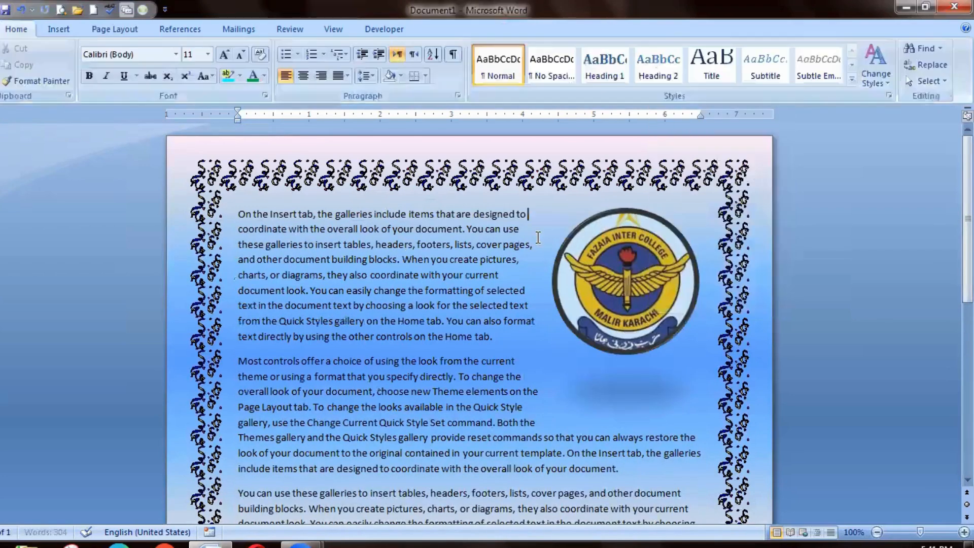
mouse_move(967, 218)
left_mouse_down()
mouse_move(968, 383)
mouse_move(967, 218)
left_mouse_up()
Send the logo back in the layering order.
left_click(633, 261)
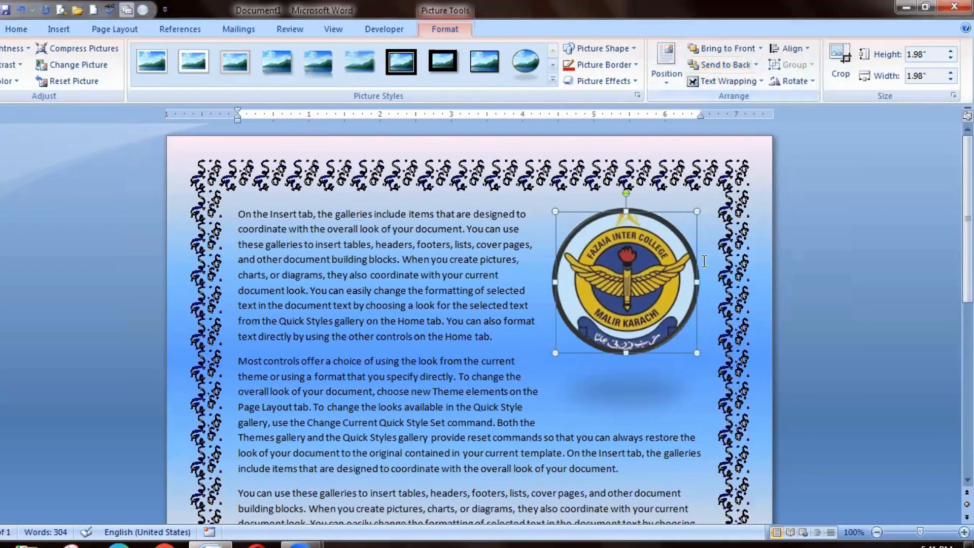
left_click(755, 67)
left_click(734, 98)
Insert test letters y and h before "these galleries" in the first paragraph, and undo back through the logo's repositioning.
left_click(545, 223)
type("yyyy")
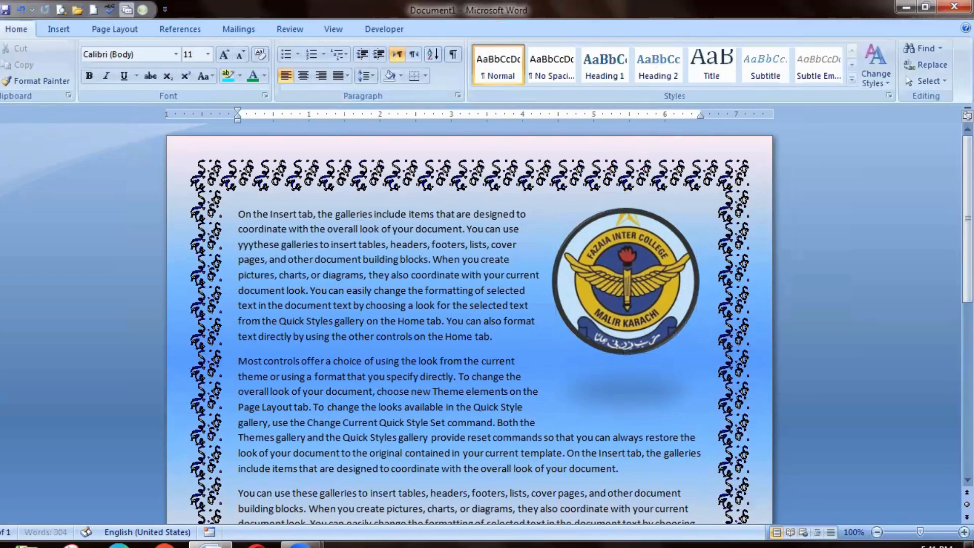
type("hhhhhhhhhhhhhhhhhhhhhh")
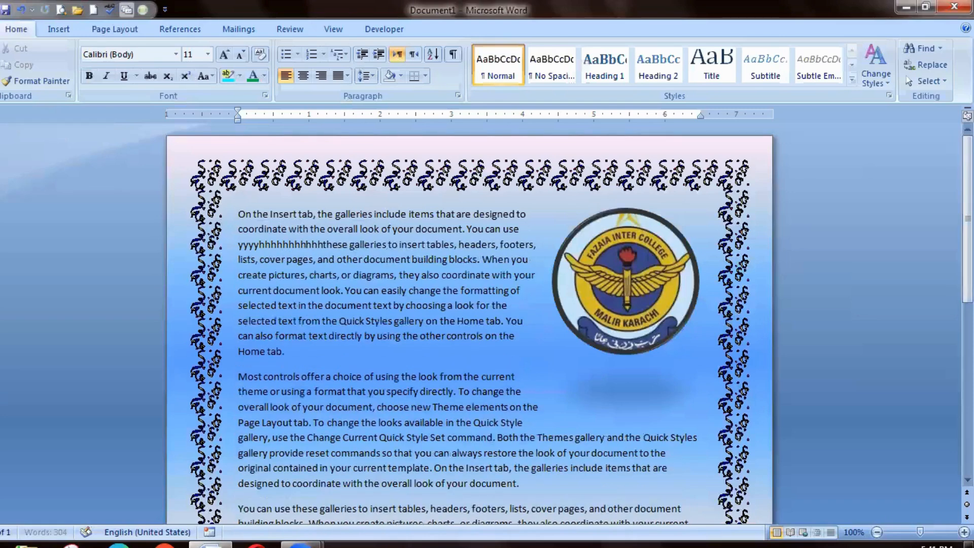
key("BackSpace")
key("BackSpace")
key("BackSpace")
key("BackSpace")
key("BackSpace")
key("BackSpace")
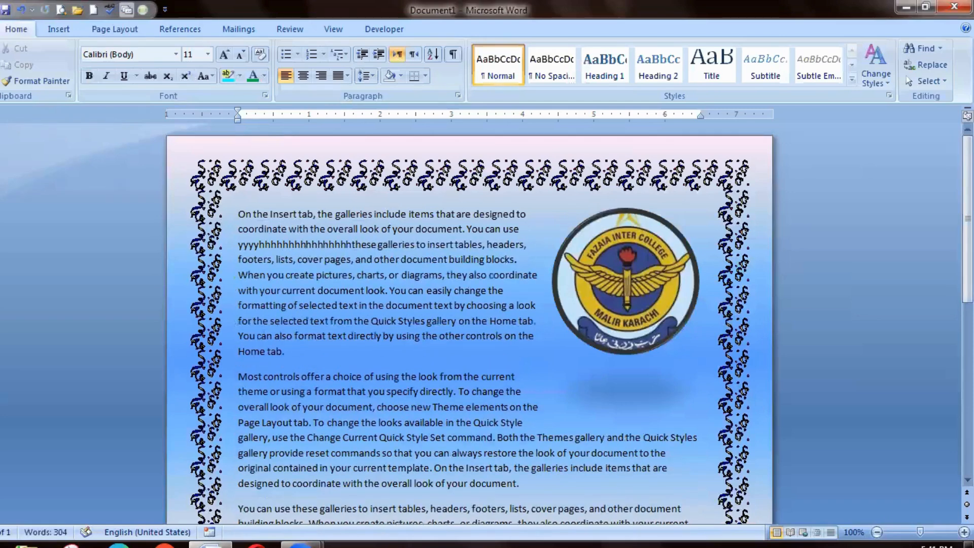
key("ctrl+z")
key("ctrl+z")
key("ctrl+z")
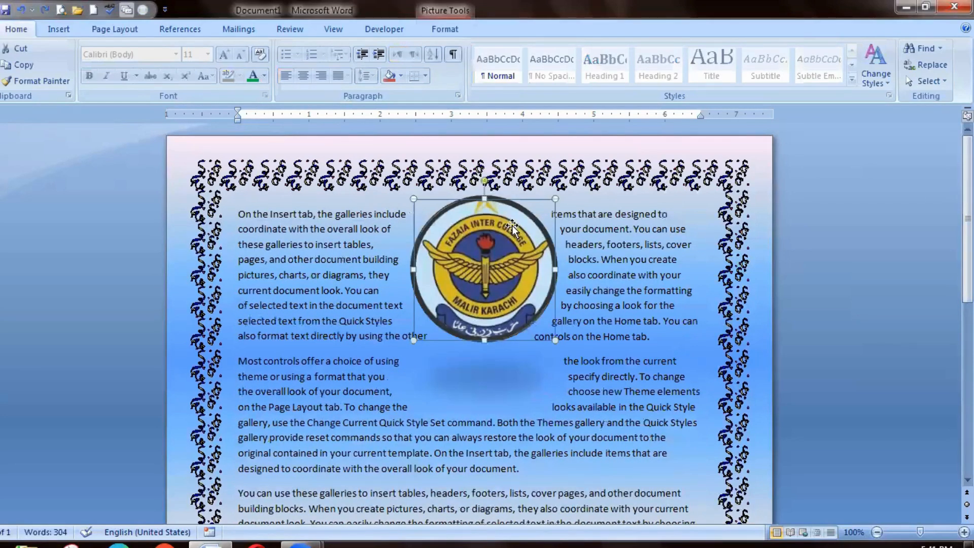
Set the logo's position to the top right of the page with text wrapping again.
left_click(445, 29)
left_click(667, 71)
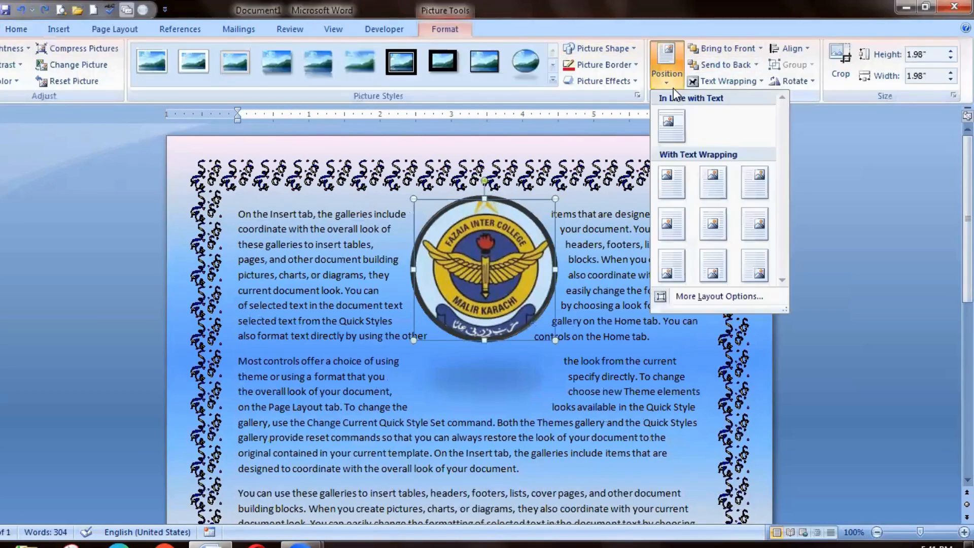
left_click(761, 190)
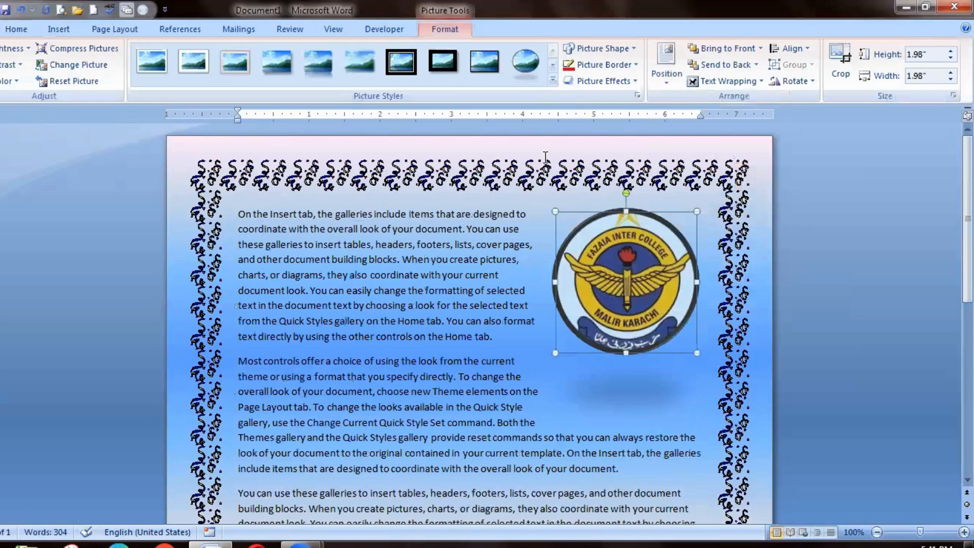
Change the logo's text wrapping to Behind Text.
right_click(590, 244)
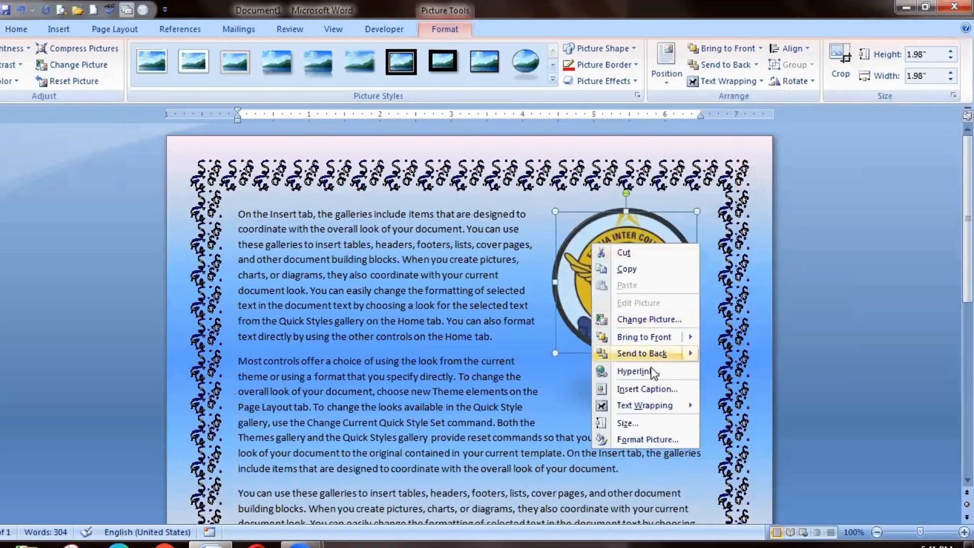
mouse_move(665, 404)
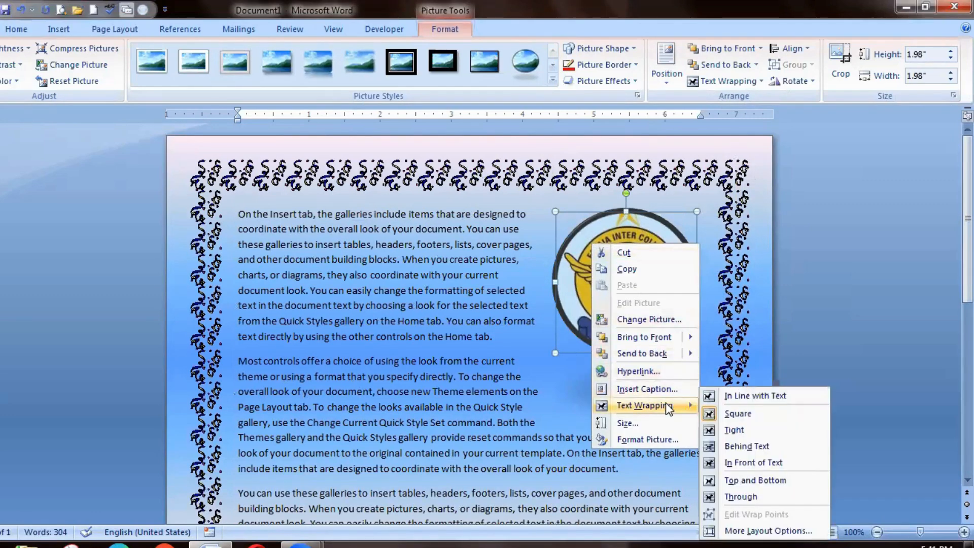
left_click(720, 444)
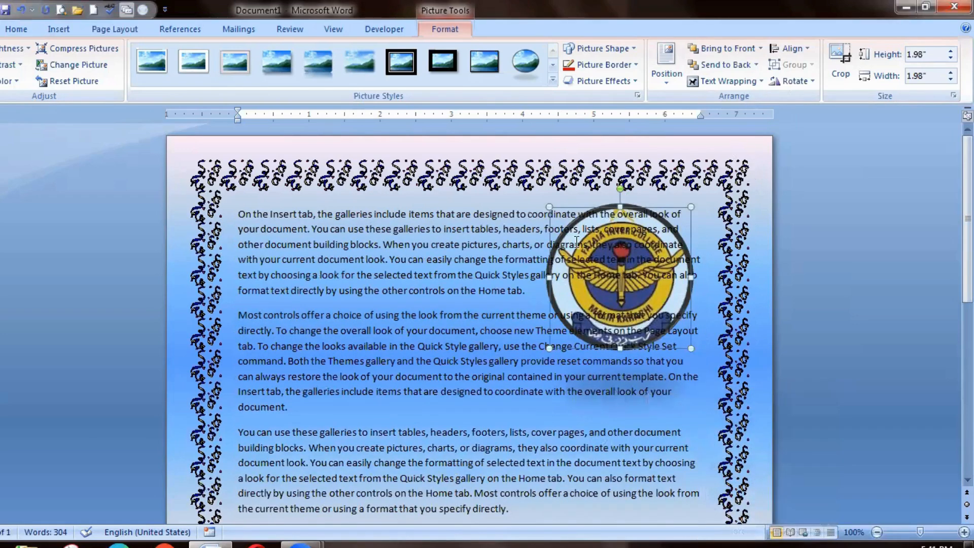
Change the logo's text wrapping to Through.
right_click(642, 305)
mouse_move(678, 464)
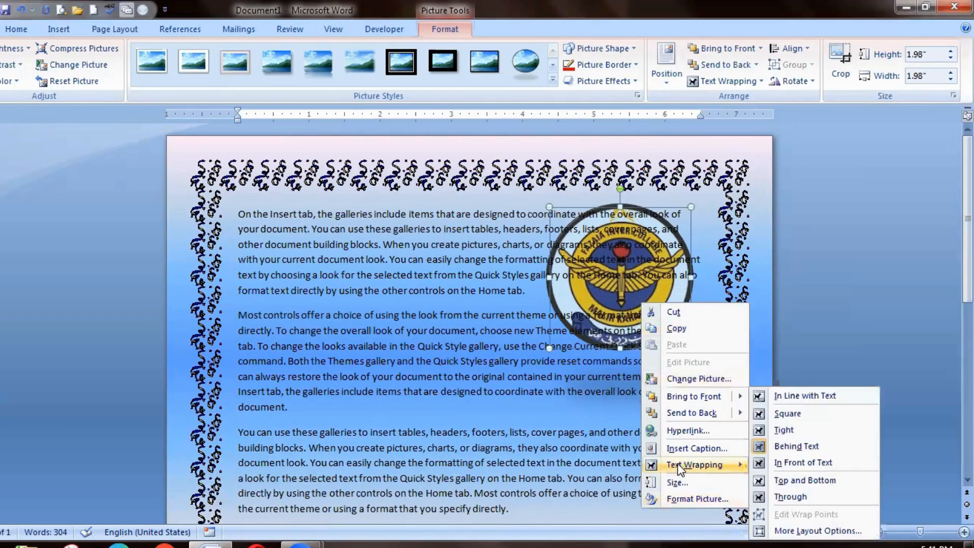
left_click(766, 497)
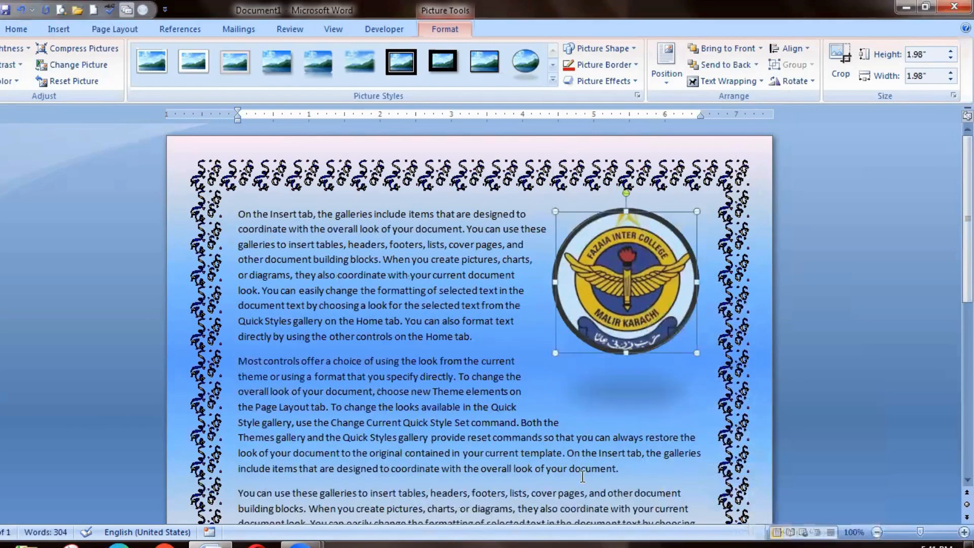
Set the logo's wrapping style to Square with text on both sides in the advanced layout options, and deselect the logo.
right_click(634, 276)
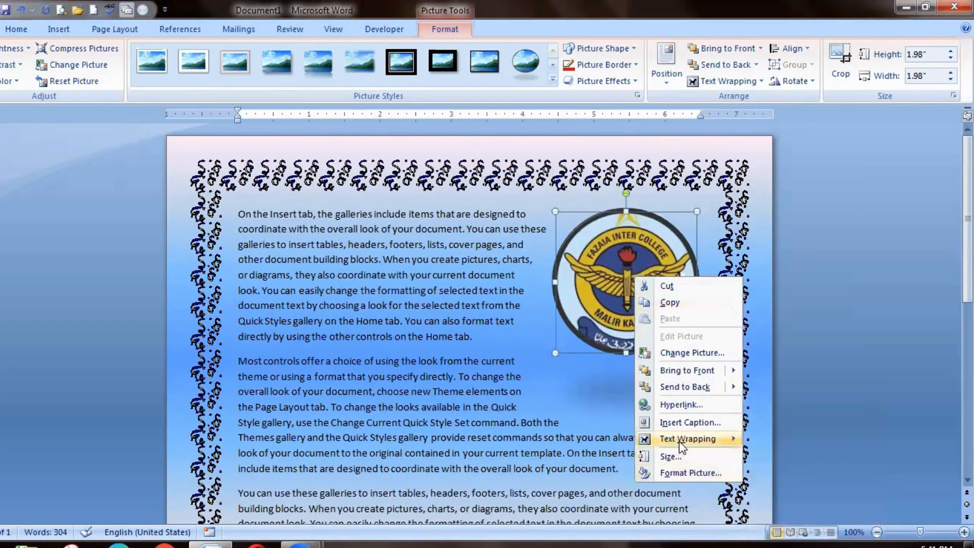
mouse_move(681, 445)
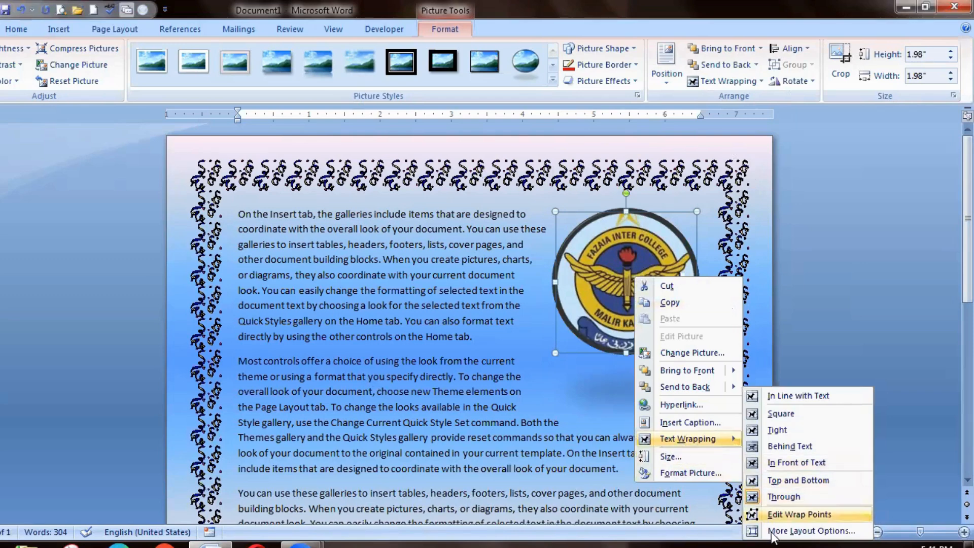
left_click(791, 531)
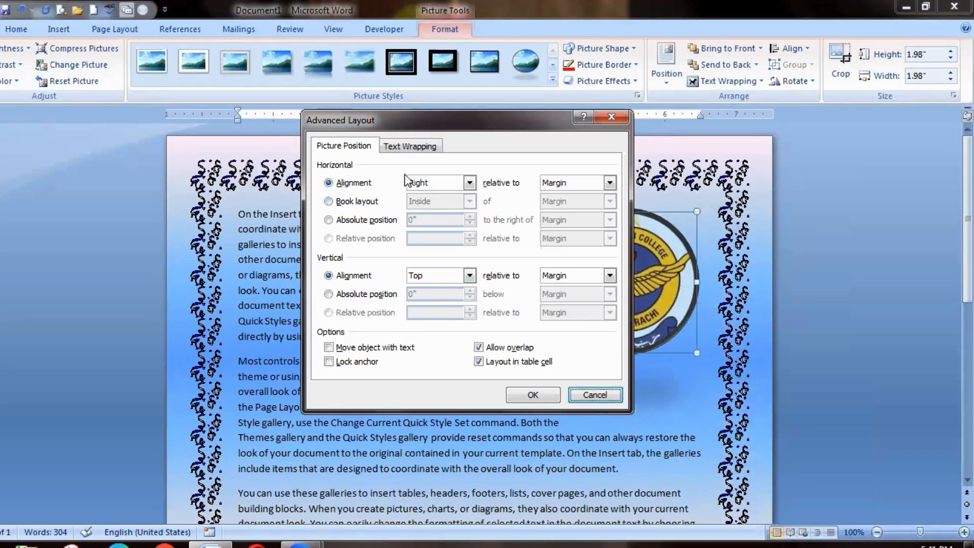
left_click(407, 146)
left_click(443, 208)
left_click(358, 198)
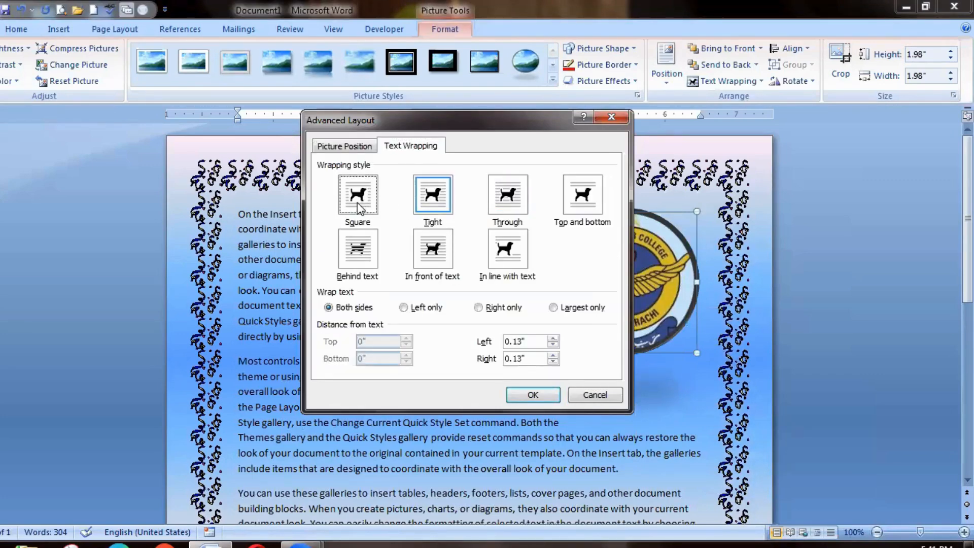
left_click(536, 396)
mouse_move(967, 213)
left_mouse_down()
mouse_move(967, 386)
mouse_move(967, 218)
left_mouse_up()
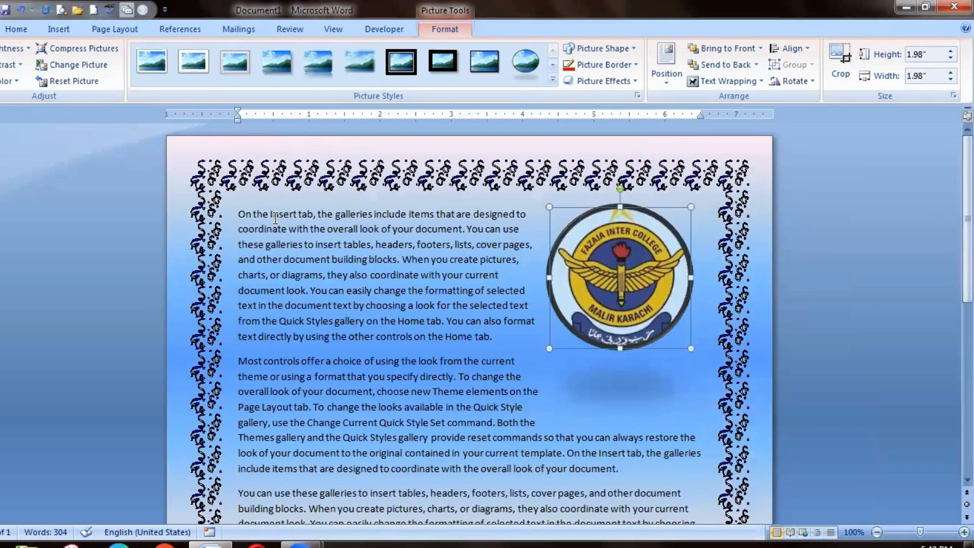
left_click(233, 209)
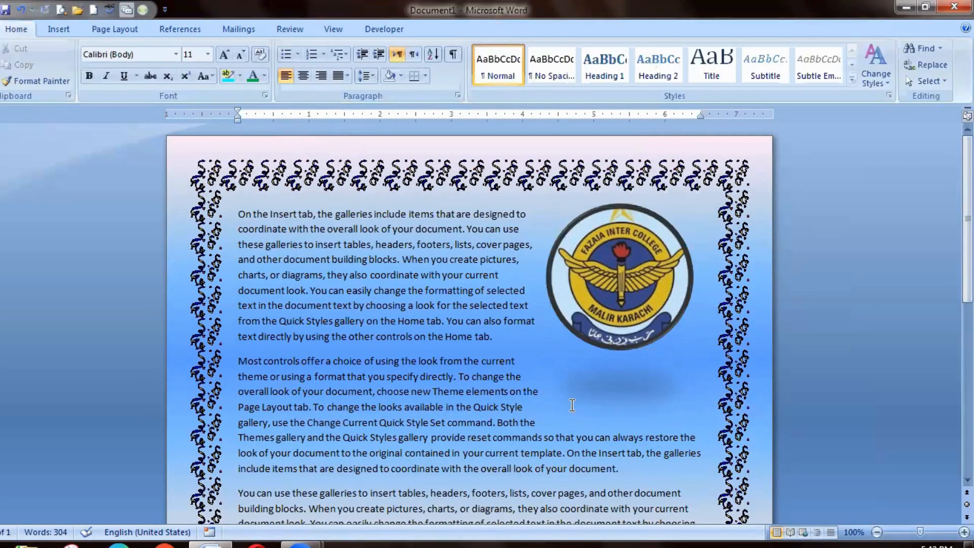
mouse_move(967, 218)
left_mouse_down()
mouse_move(968, 388)
mouse_move(968, 218)
left_mouse_up()
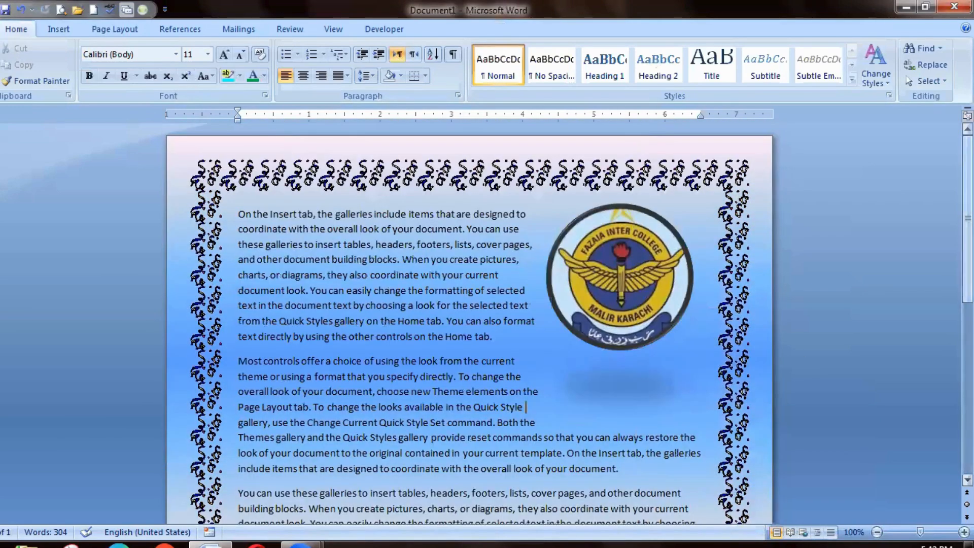
Search the clip art collections for "laptop".
left_click(60, 29)
left_click(154, 70)
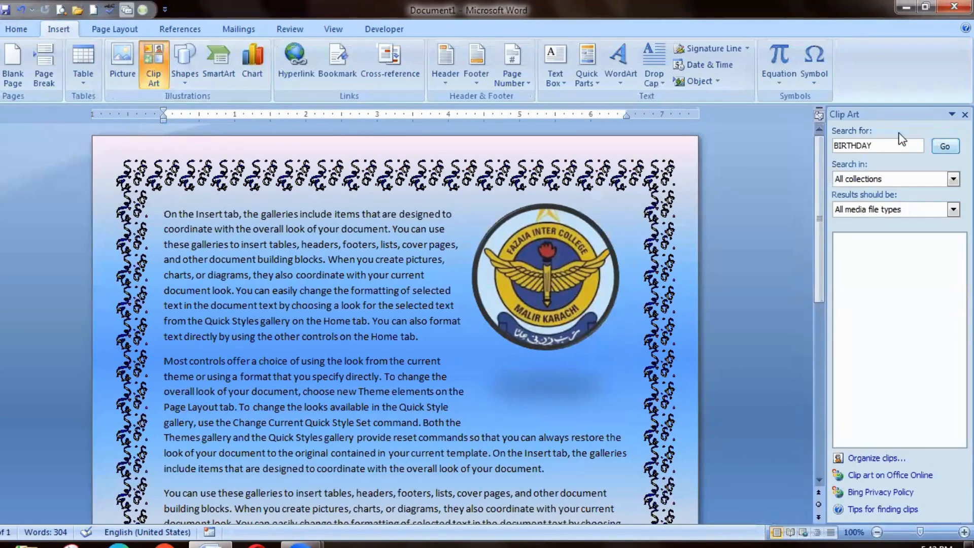
left_click(891, 147)
key("BackSpace")
key("BackSpace")
key("BackSpace")
key("BackSpace")
key("BackSpace")
key("BackSpace")
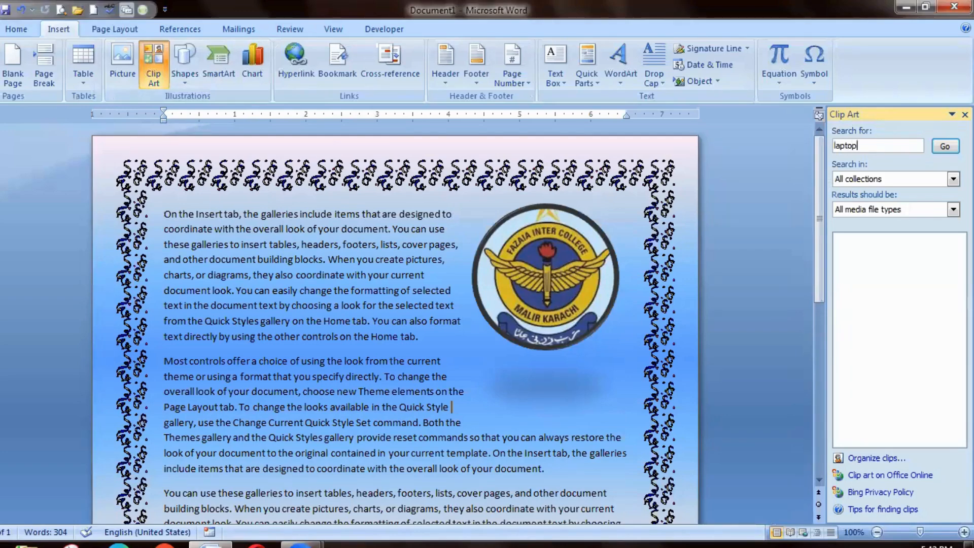
key("Return")
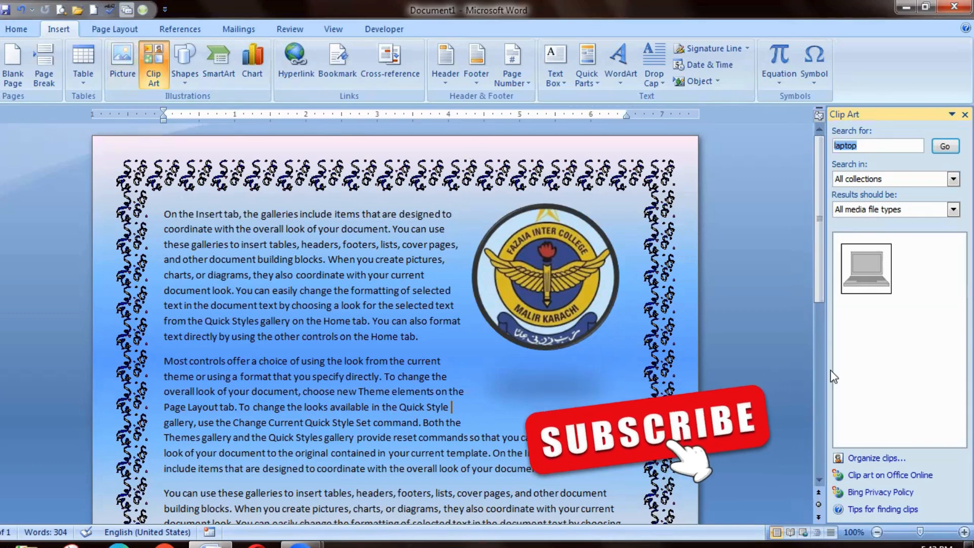
Insert the laptop clip art and move it below the last paragraph, near the page's right border.
left_click(859, 275)
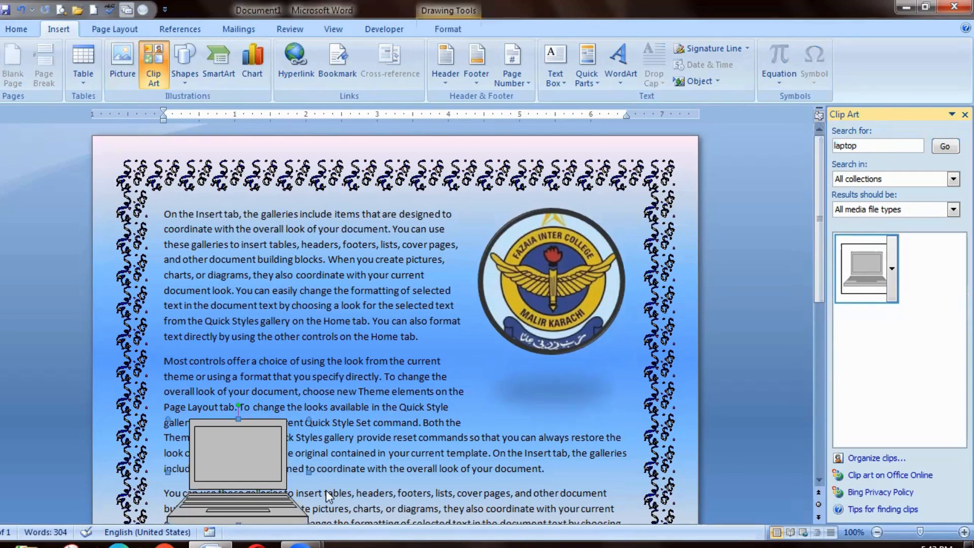
left_click_drag(262, 429, 300, 394)
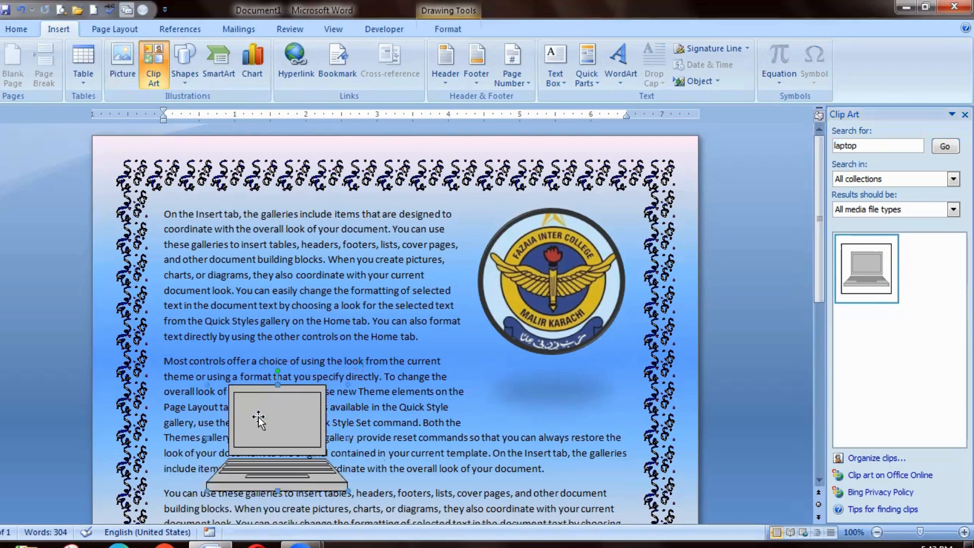
right_click(280, 407)
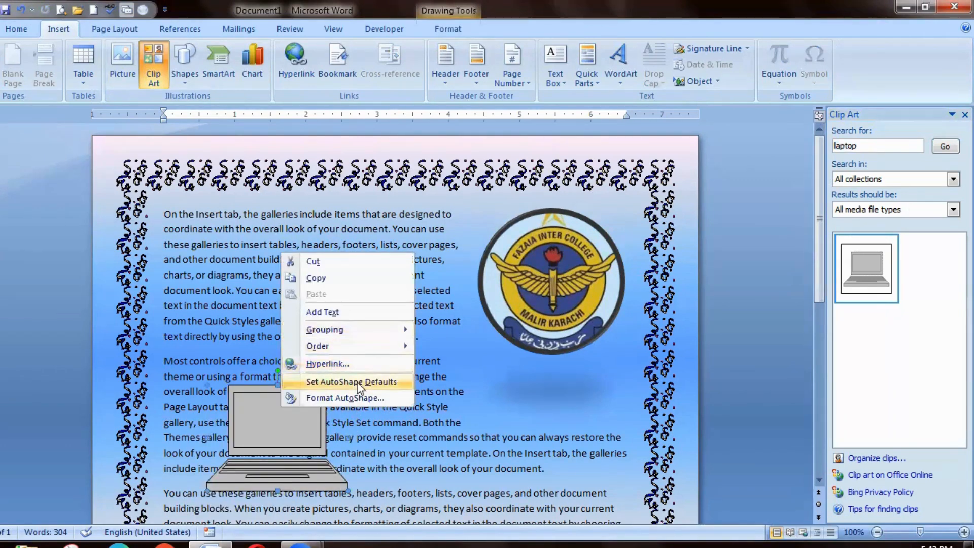
left_click(291, 445)
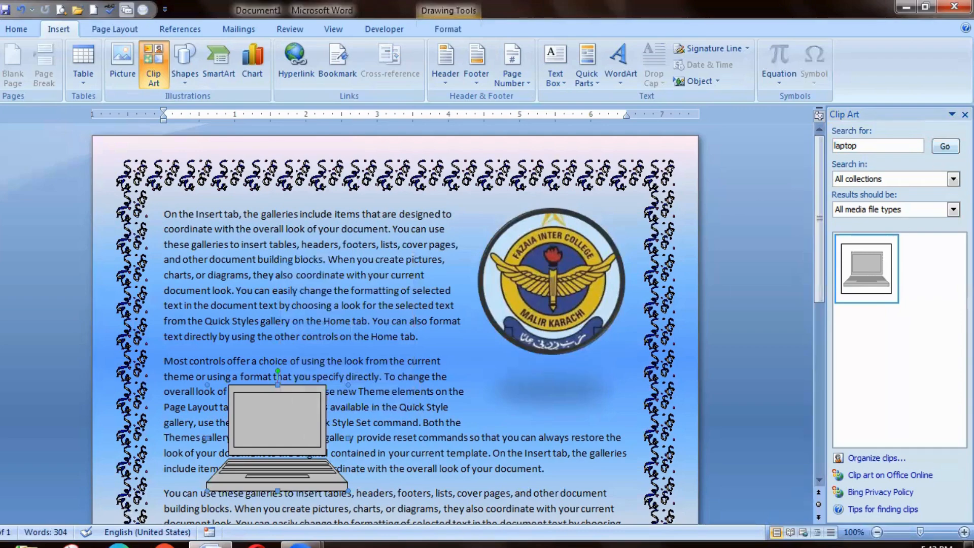
left_click(964, 114)
left_click_drag(967, 203, 967, 286)
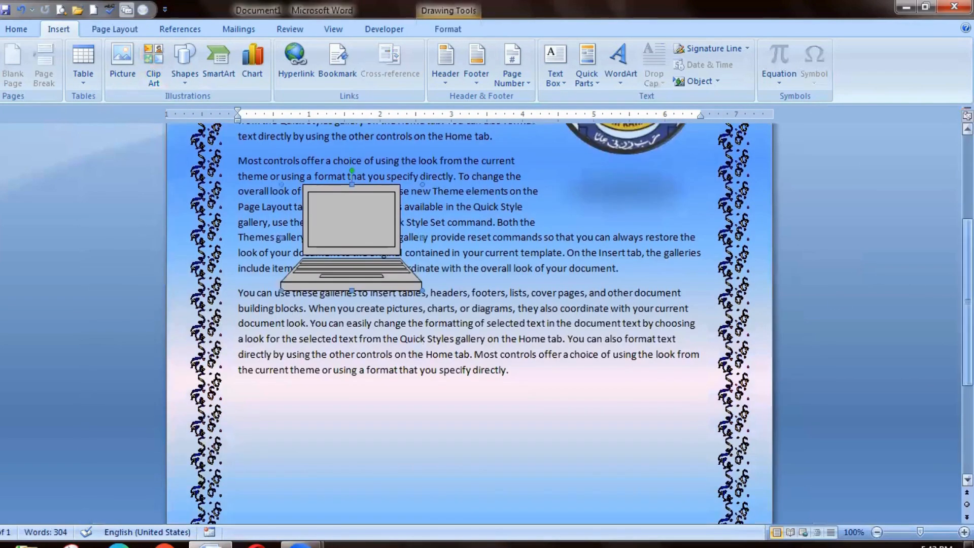
left_click_drag(546, 439, 625, 395)
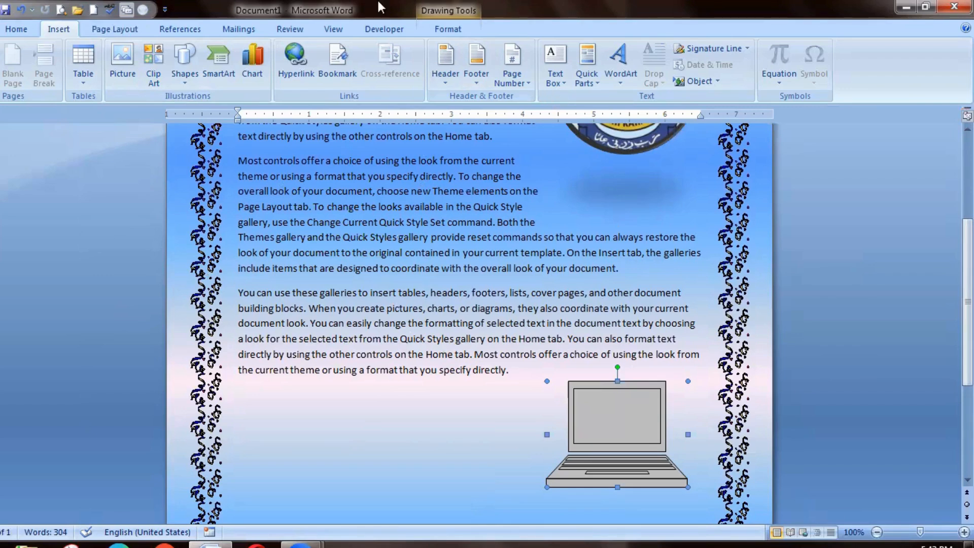
Set the laptop clip art's text wrapping to Tight, and move it into the text and back below the last paragraph.
left_click(439, 25)
left_click(770, 81)
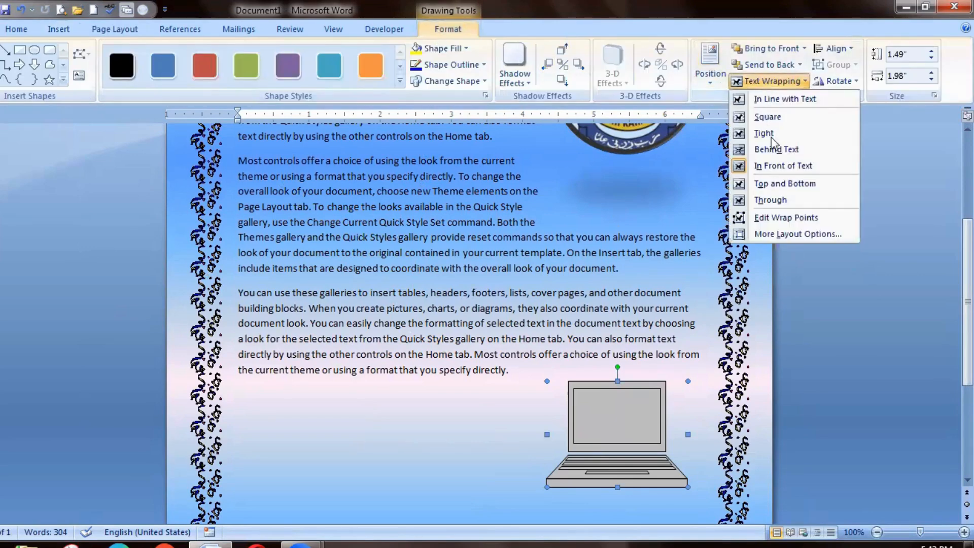
left_click(765, 134)
left_click_drag(608, 449, 628, 286)
left_click_drag(637, 270, 639, 438)
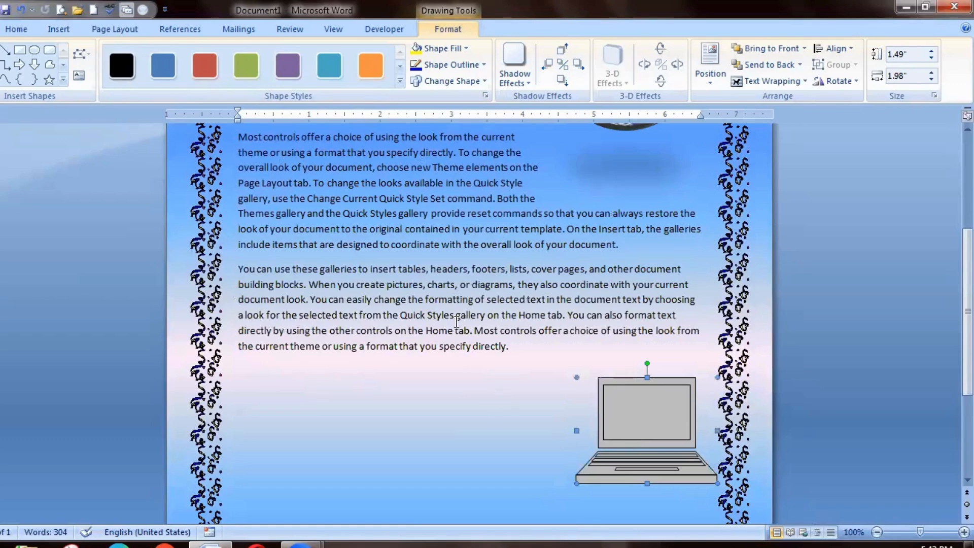
Change the laptop clip art to the Internal Storage flowchart shape, and undo the change.
left_click(448, 81)
left_click(491, 232)
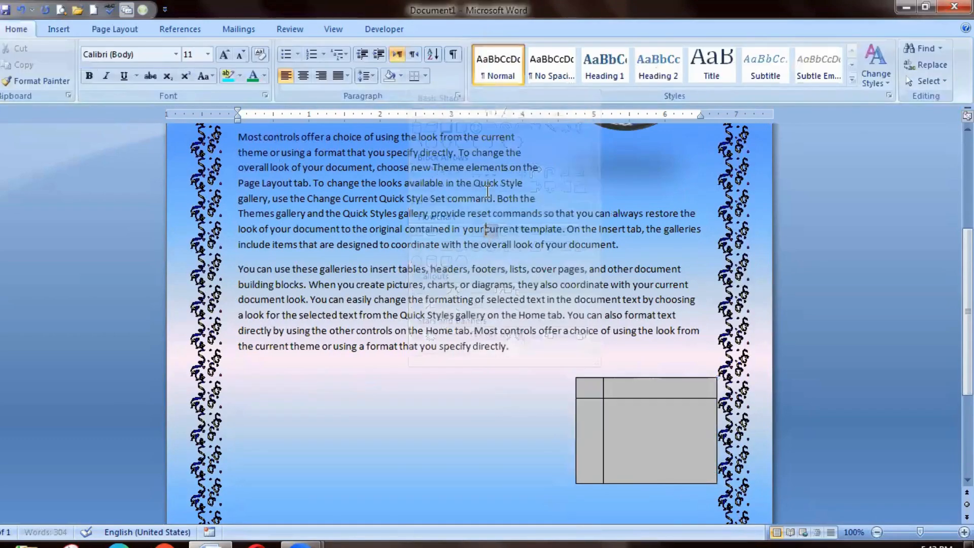
double_click(644, 419)
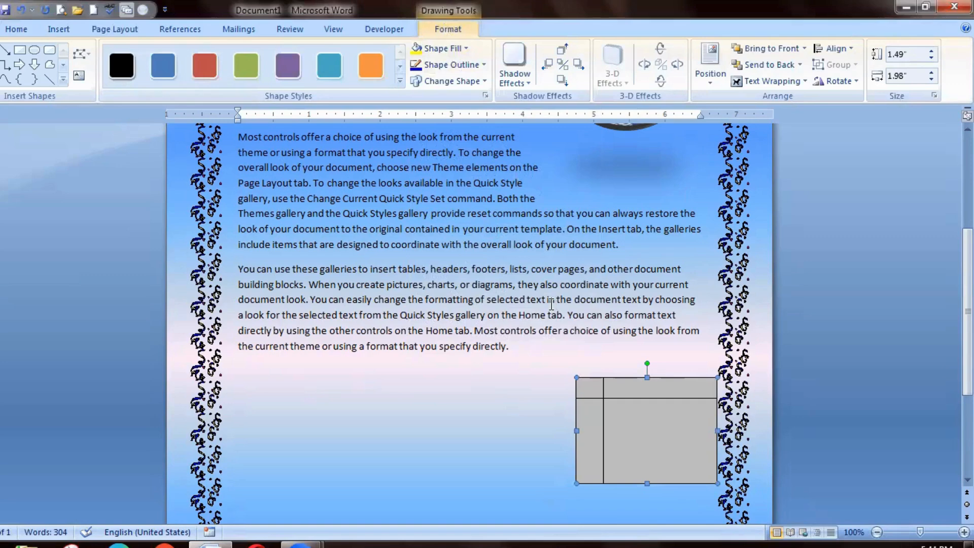
key("ctrl+z")
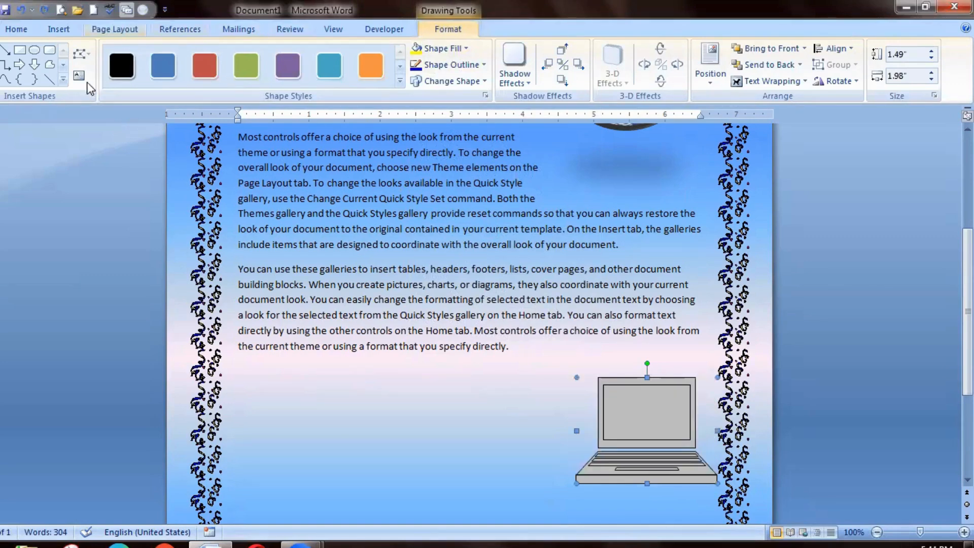
Apply the shape style with an orange outline and white fill to the laptop clip art.
left_click(399, 68)
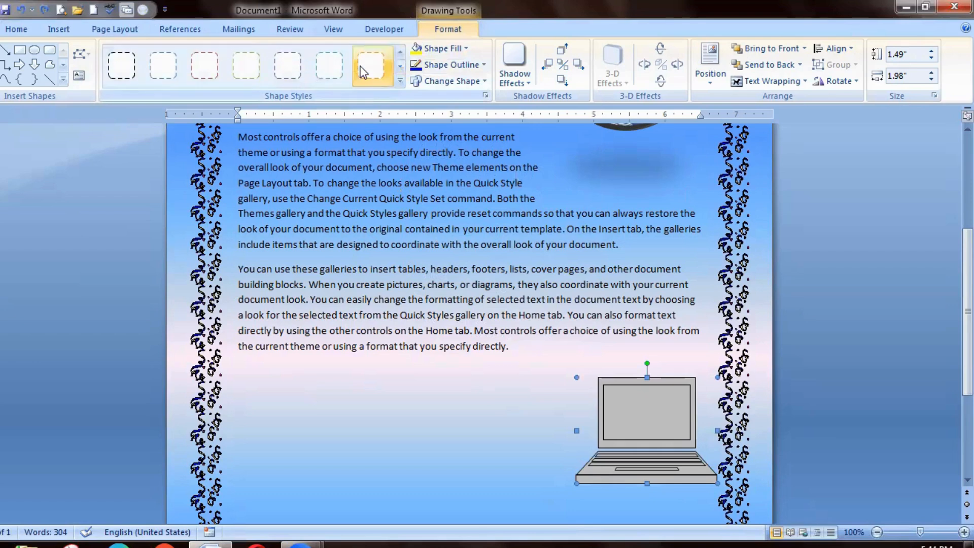
left_click(393, 67)
left_click(399, 69)
left_click(369, 74)
Apply a solid teal gradient style to the laptop clip art, and replace it with the light teal diagonal gradient style.
left_click(399, 70)
left_click(398, 70)
left_click(399, 69)
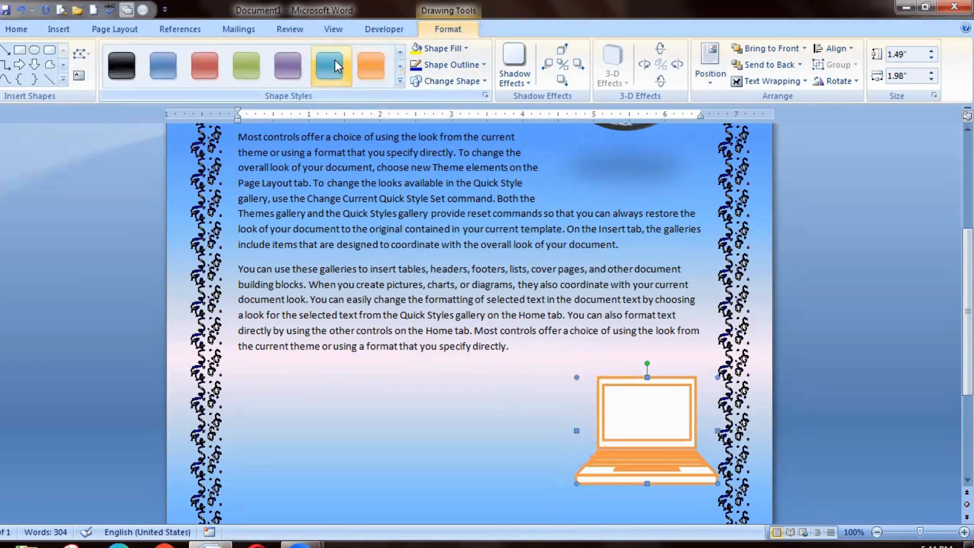
left_click(328, 72)
left_click(399, 82)
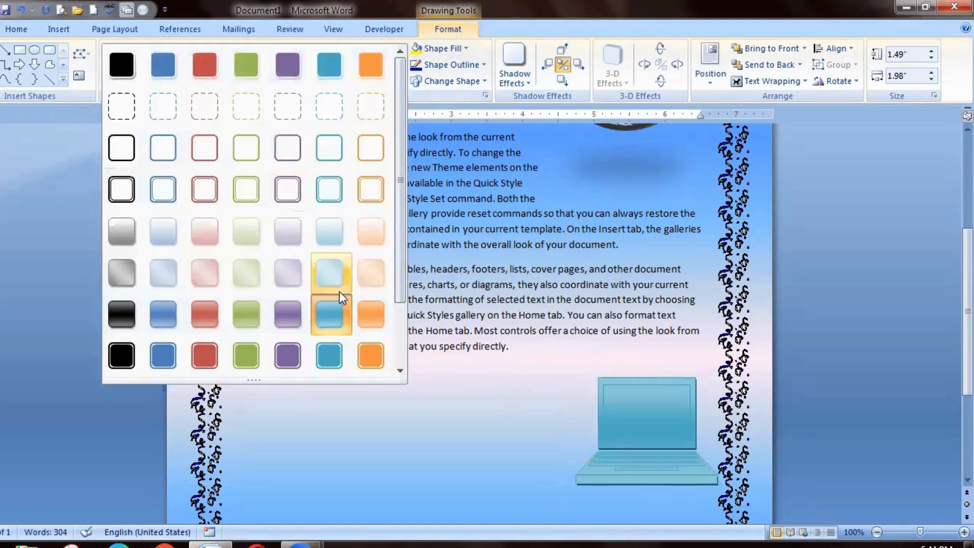
left_click(328, 273)
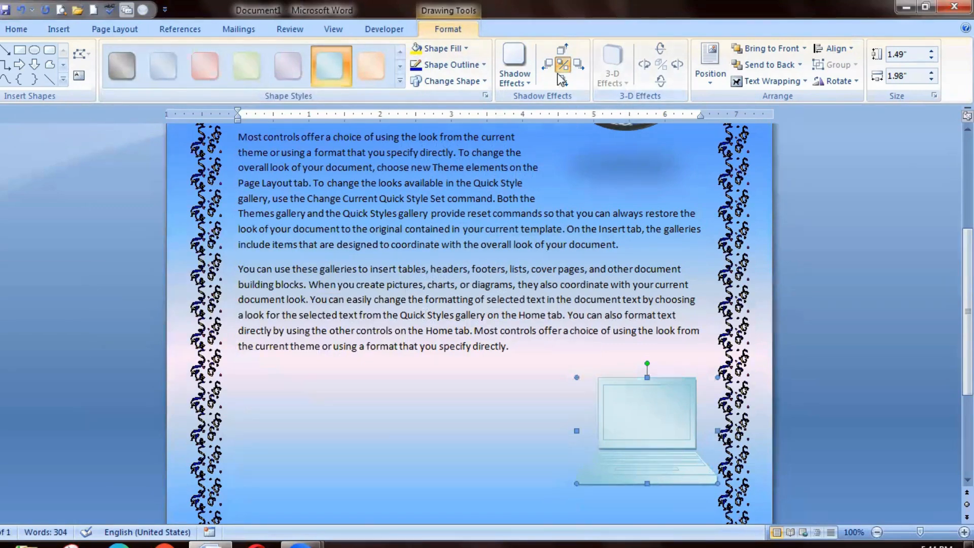
Examine the shadow effects available for the laptop clip art, and review the logo and laptop on the page.
left_click(519, 83)
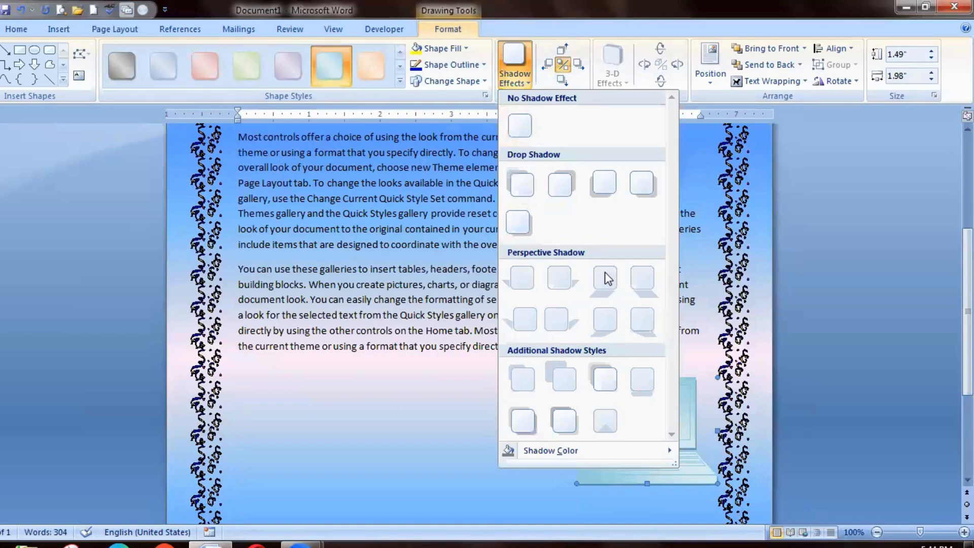
left_click(391, 402)
scroll(620, 302, "up", 5)
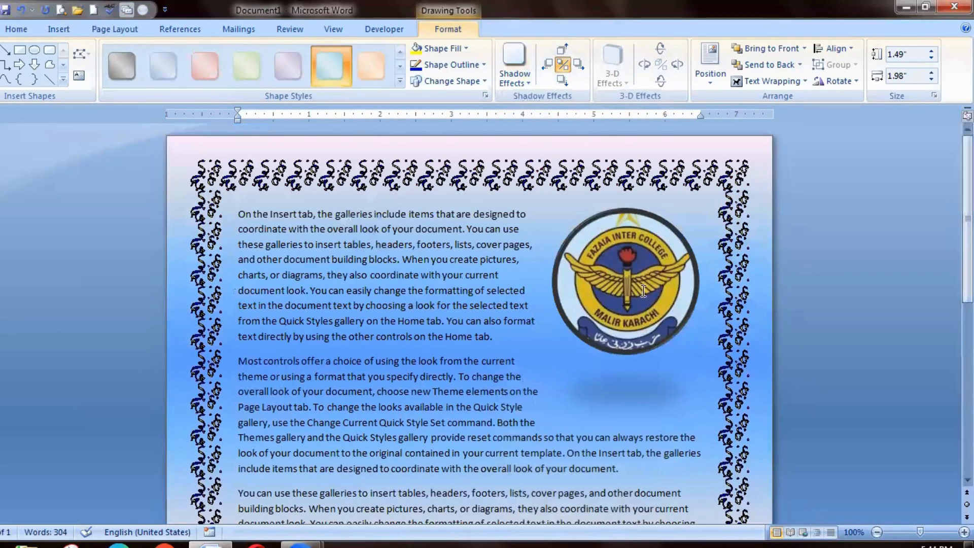
left_click_drag(967, 218, 967, 388)
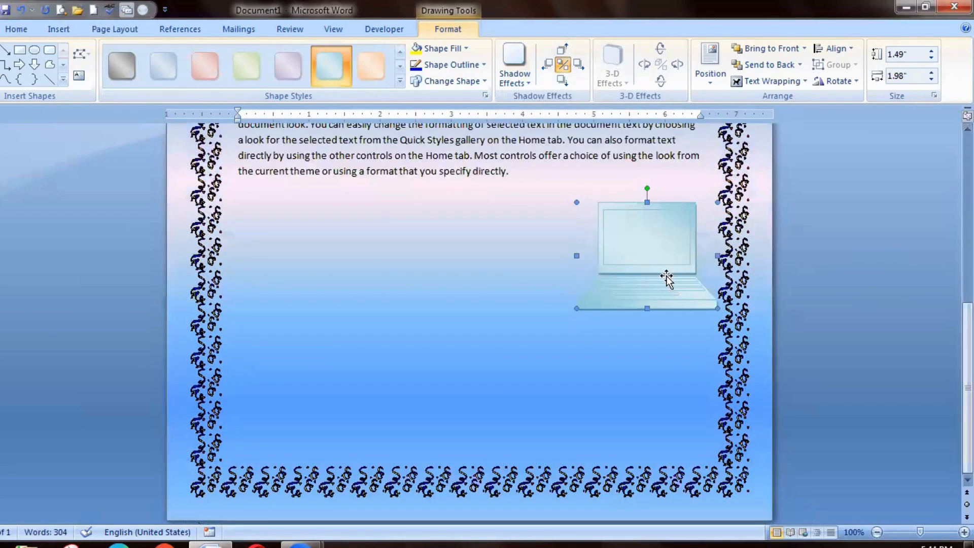
Insert WordArt style 14 with the text "laptop" on the empty line below the last paragraph.
left_click(507, 268)
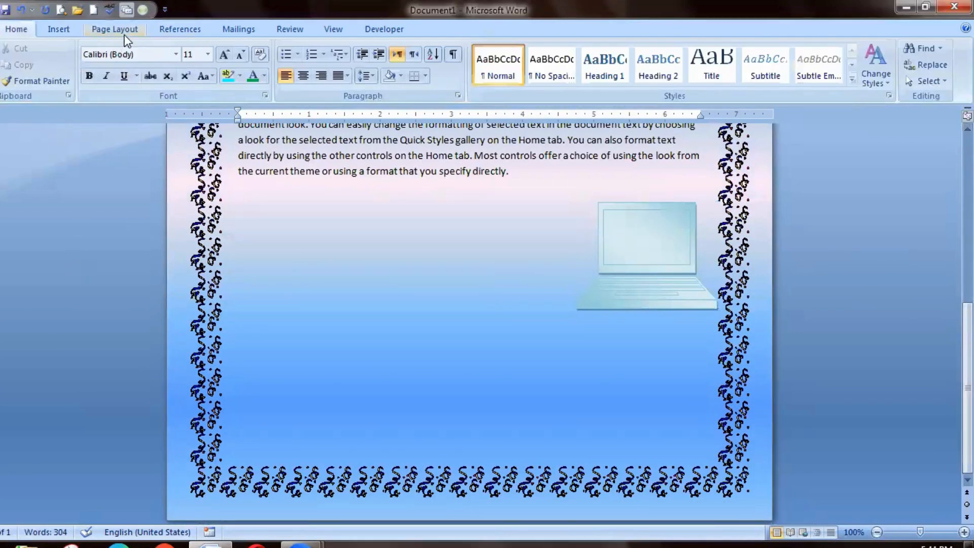
left_click(66, 29)
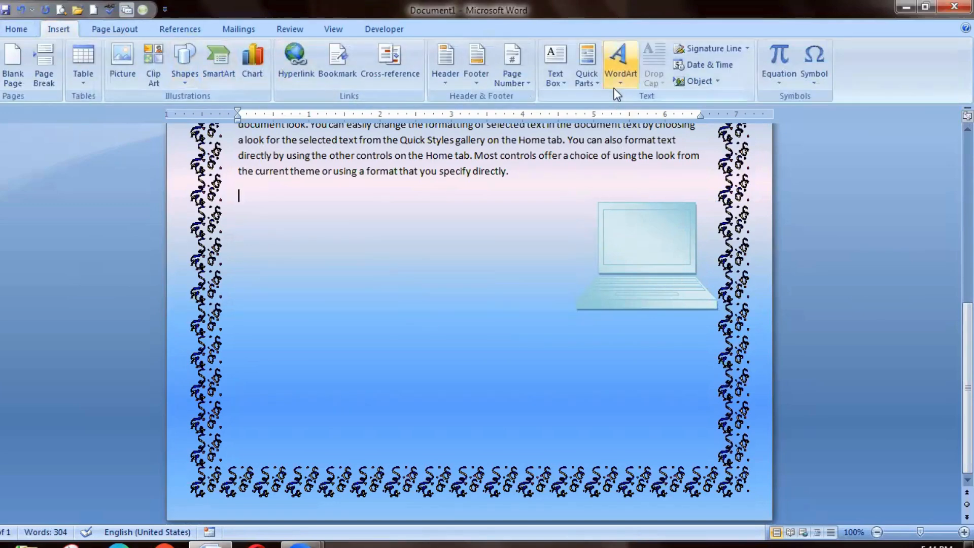
left_click(619, 60)
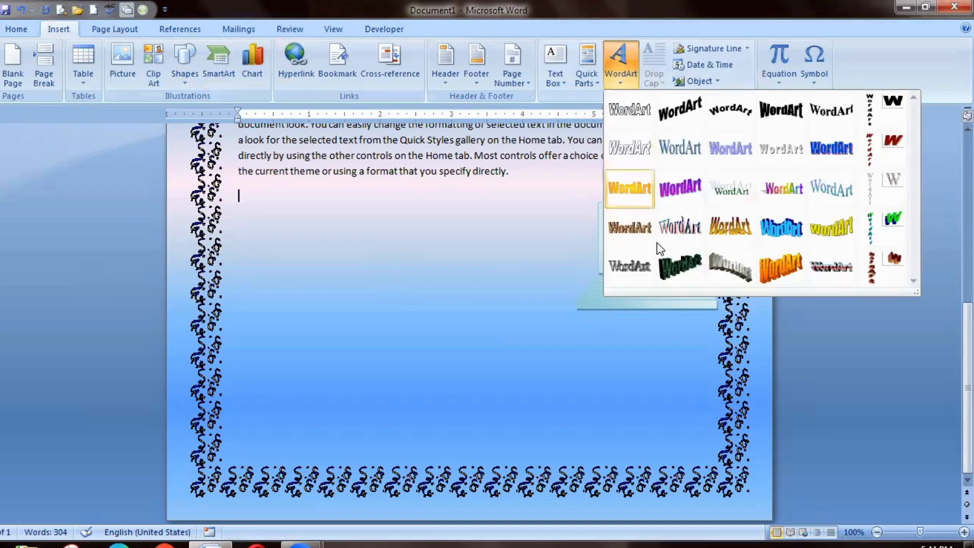
left_click(675, 190)
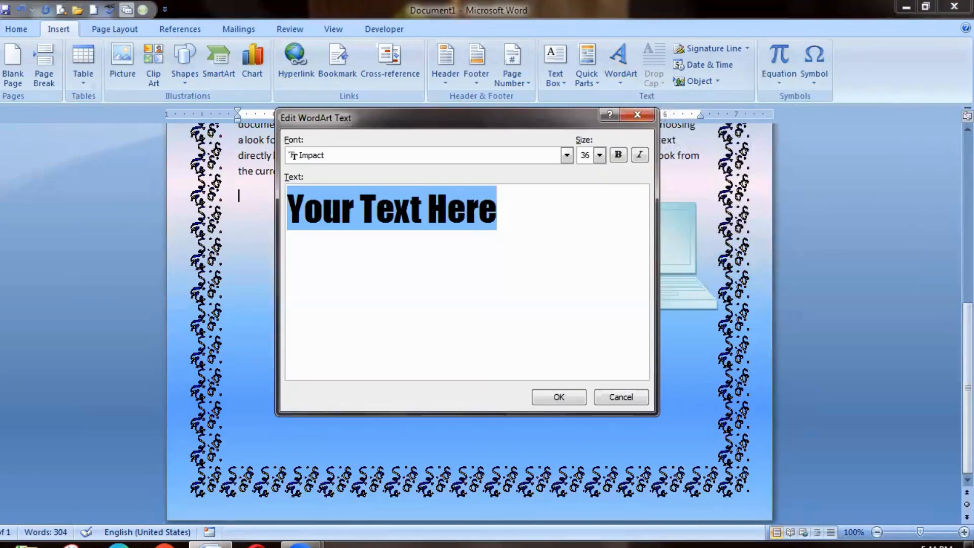
key("BackSpace")
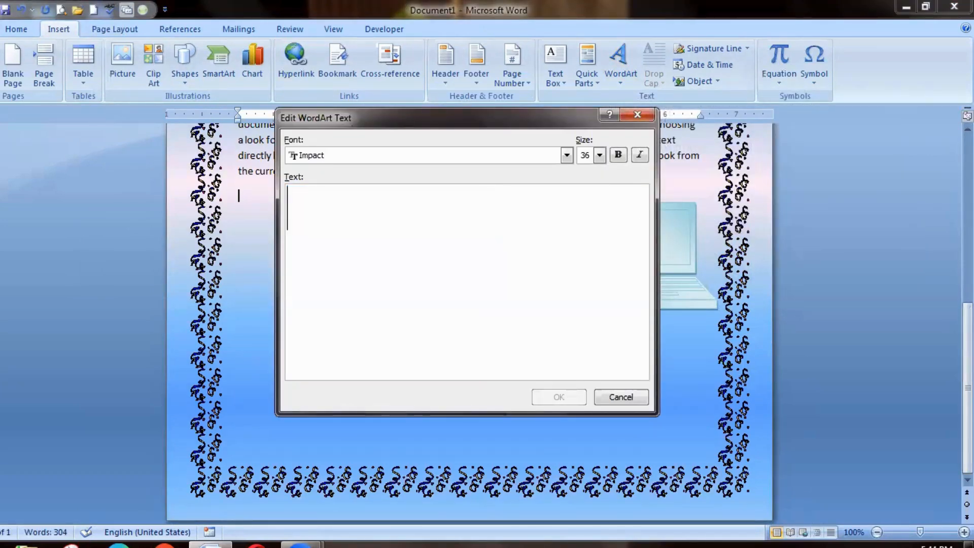
type("lat")
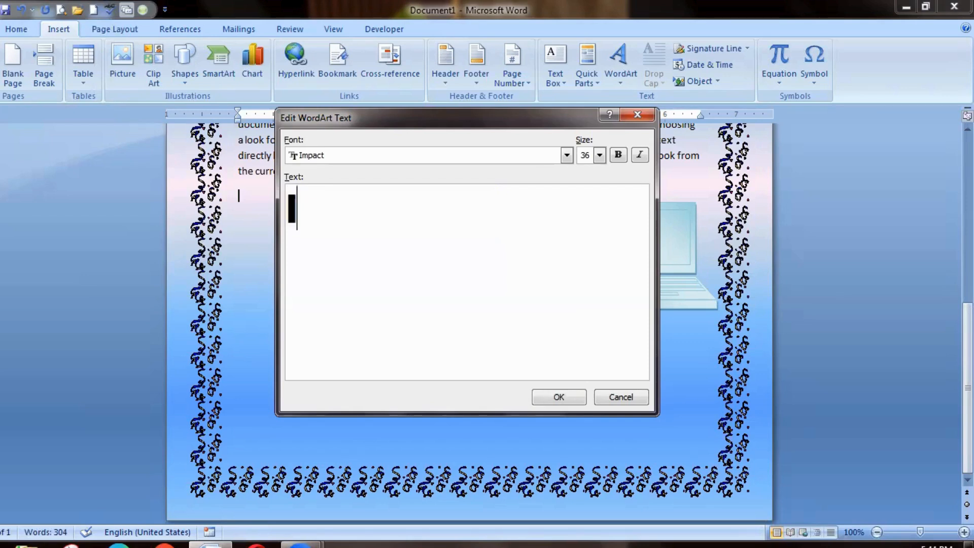
key("BackSpace")
key("BackSpace")
type("aptop")
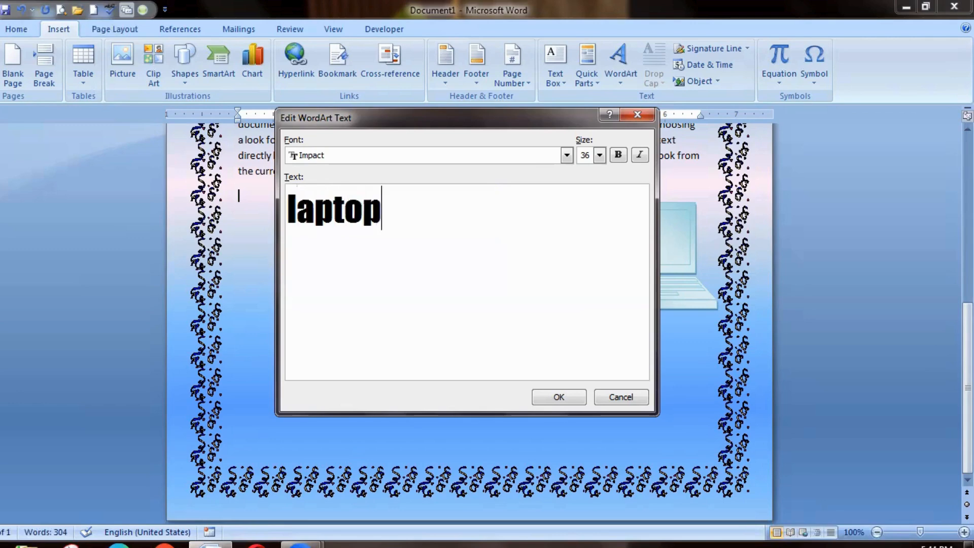
key("Return")
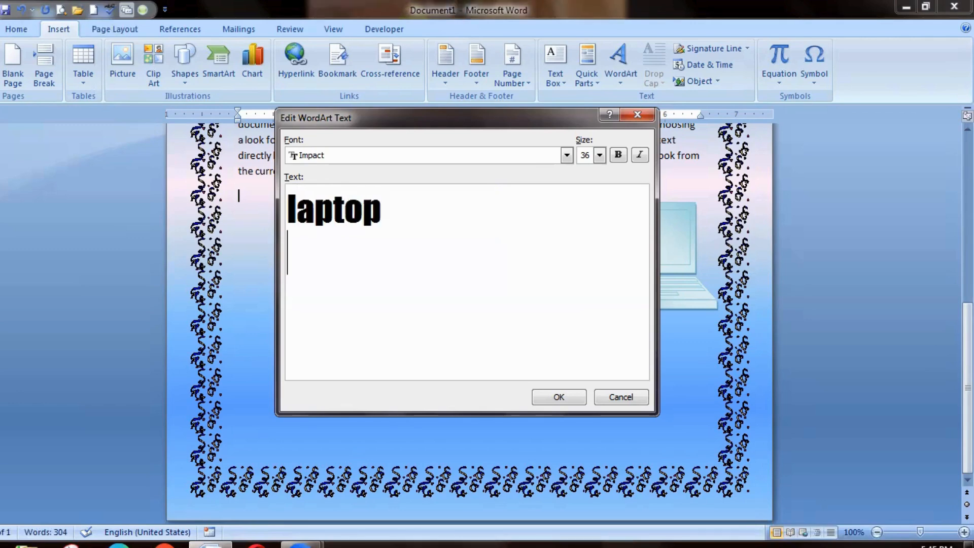
left_click(545, 398)
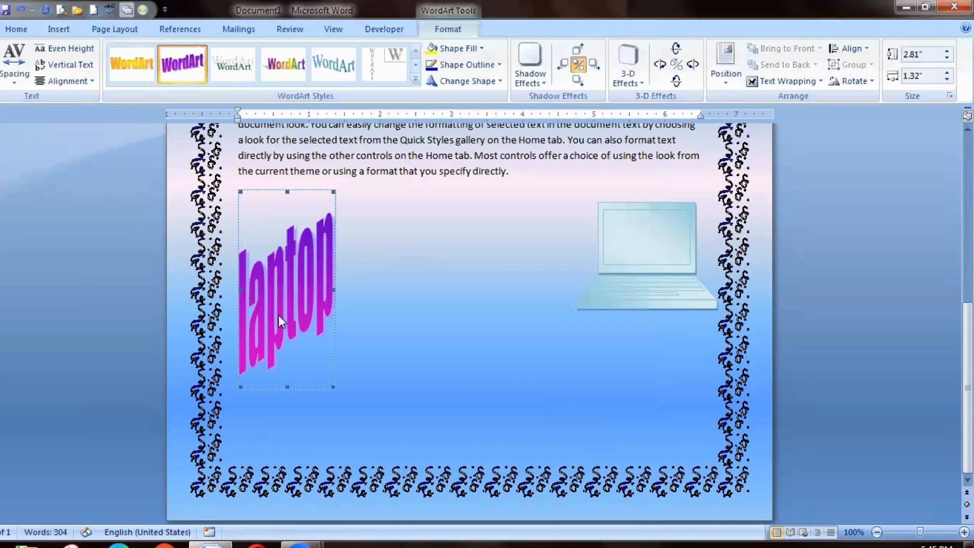
Enlarge the laptop WordArt to about 2.64" high by 3.05" wide, and browse the available WordArt styles.
left_click_drag(333, 389, 456, 375)
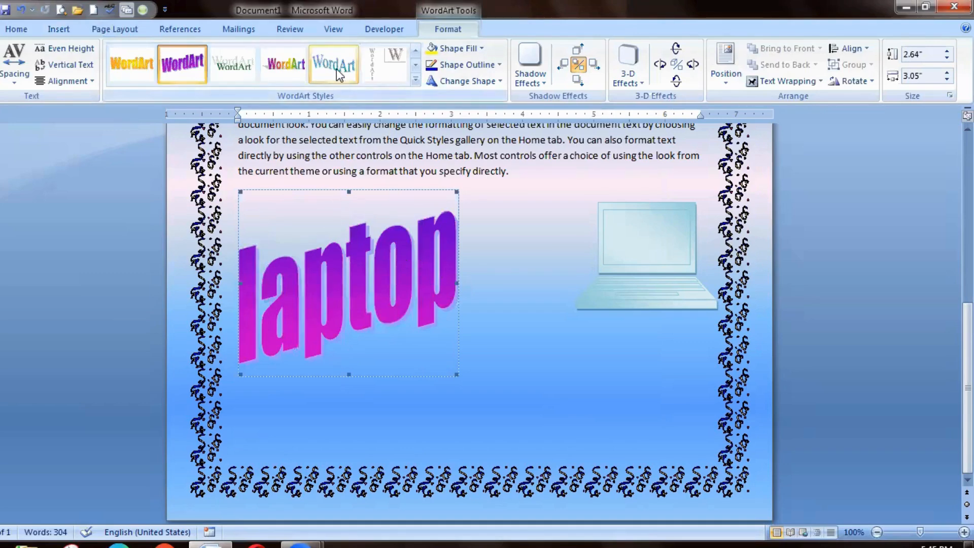
left_click(415, 65)
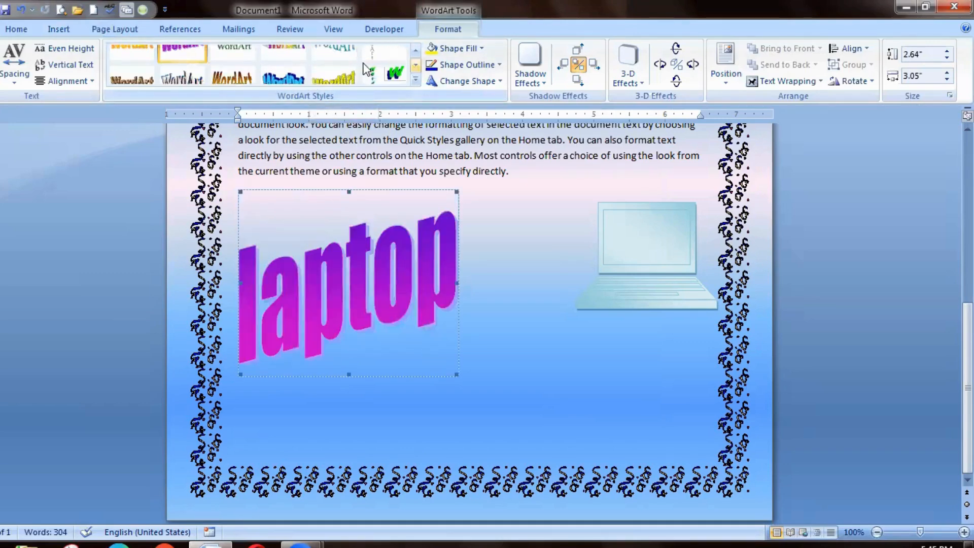
left_click(333, 62)
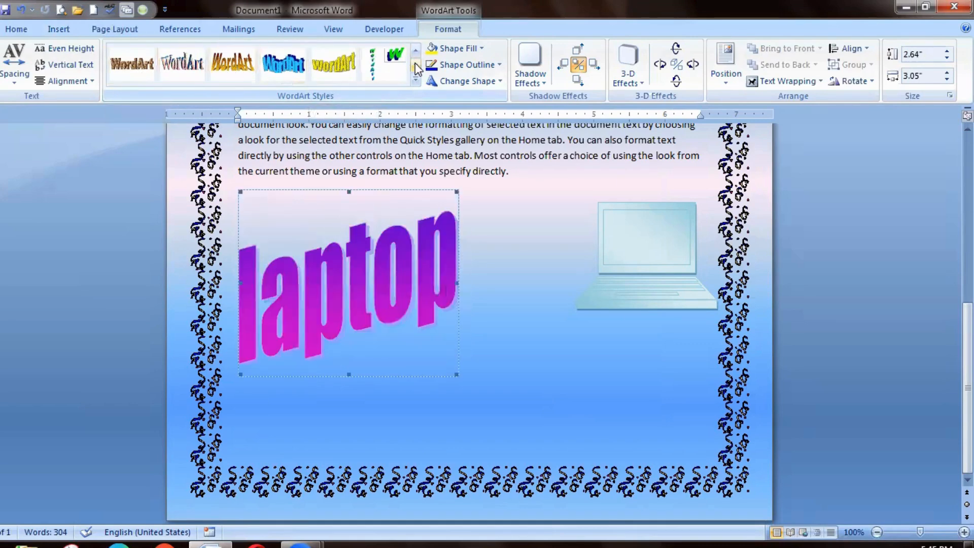
Give the laptop WordArt a thicker outline and change its shape to the octagon warp.
left_click(463, 64)
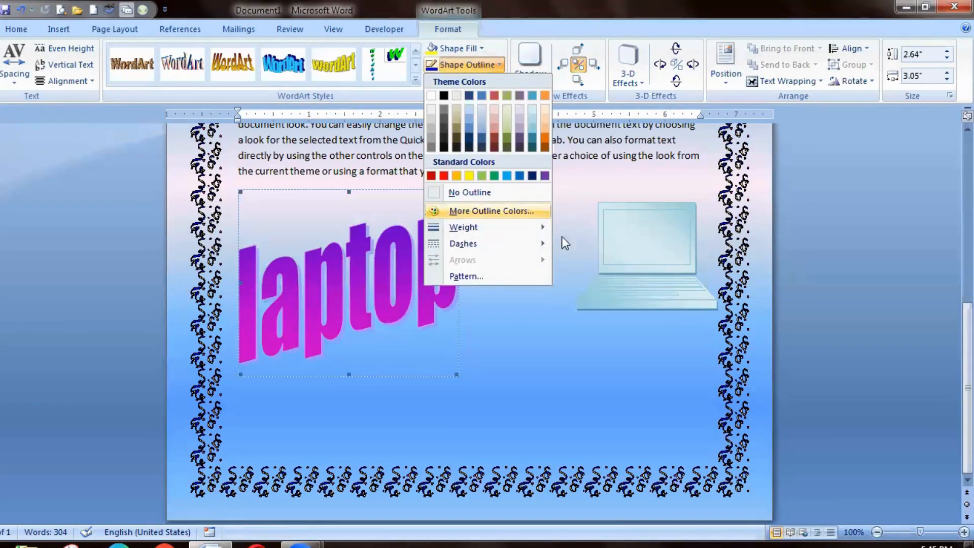
mouse_move(507, 227)
left_click(611, 303)
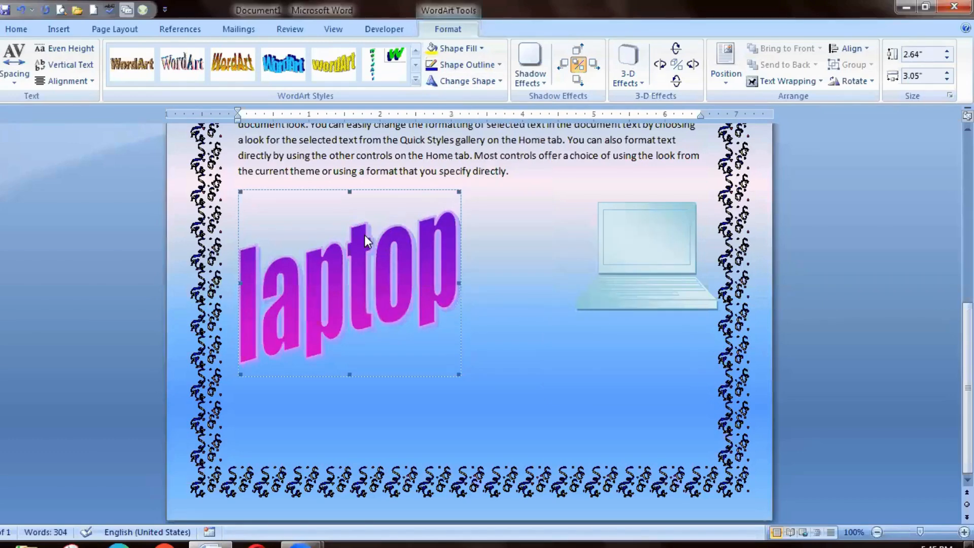
left_click(460, 82)
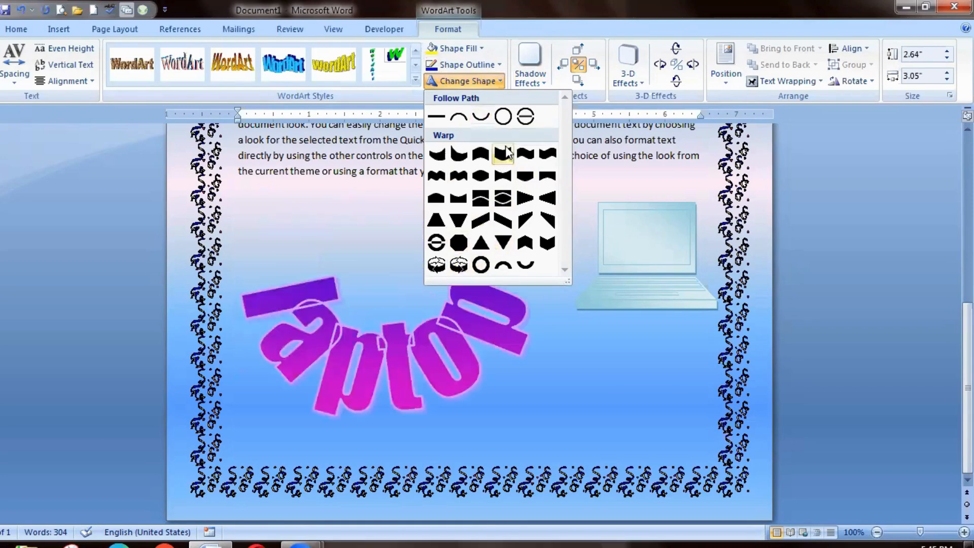
left_click(458, 242)
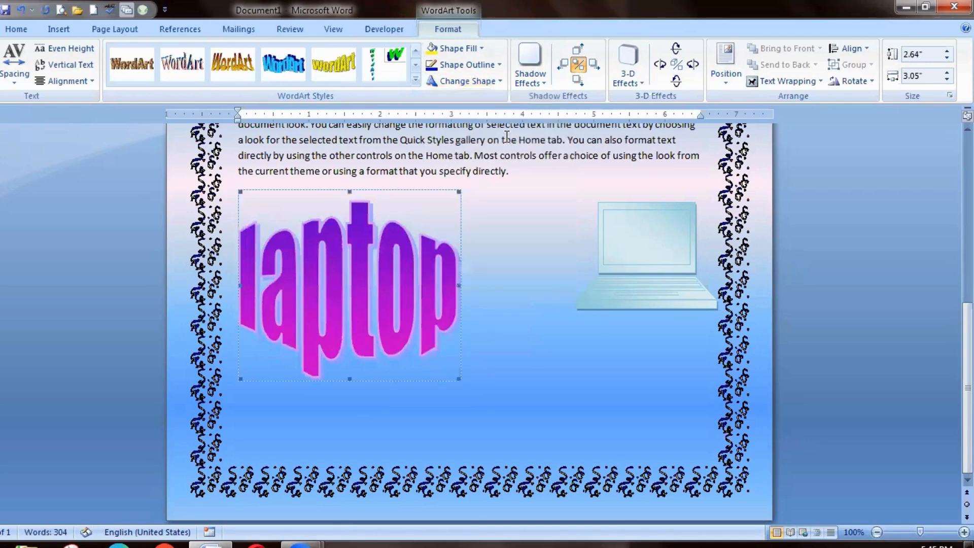
Set the laptop WordArt's character spacing to Very Tight, and close its text editor without changing the text.
left_click(14, 82)
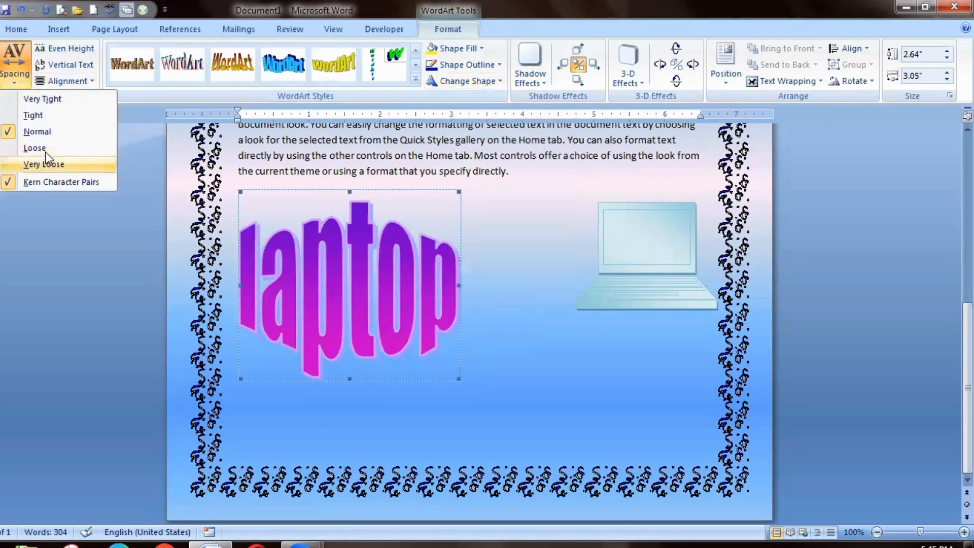
left_click(56, 99)
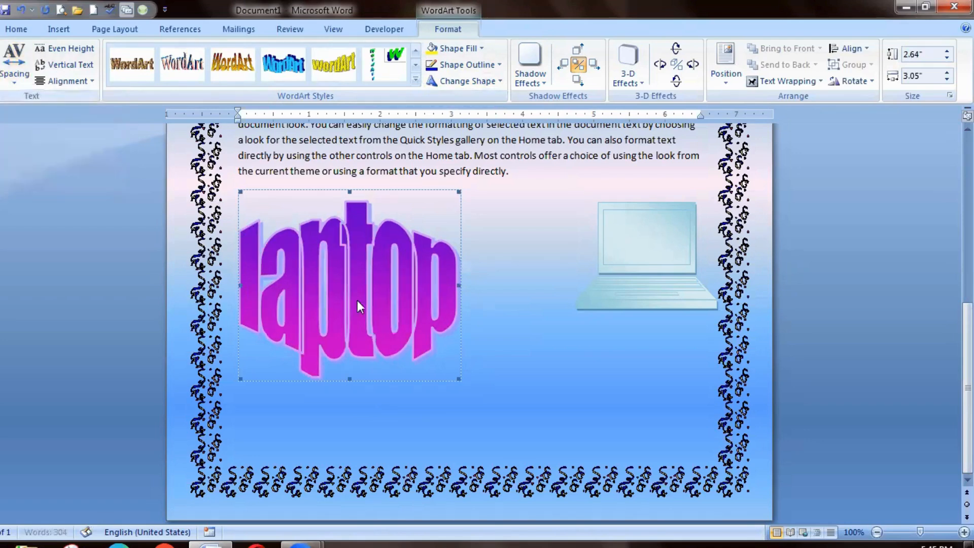
left_click(1, 66)
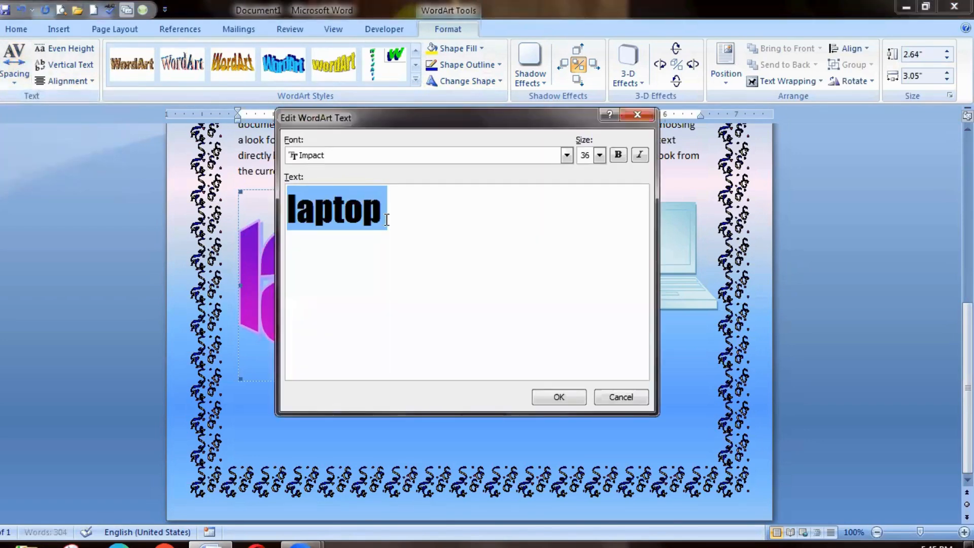
left_click(637, 115)
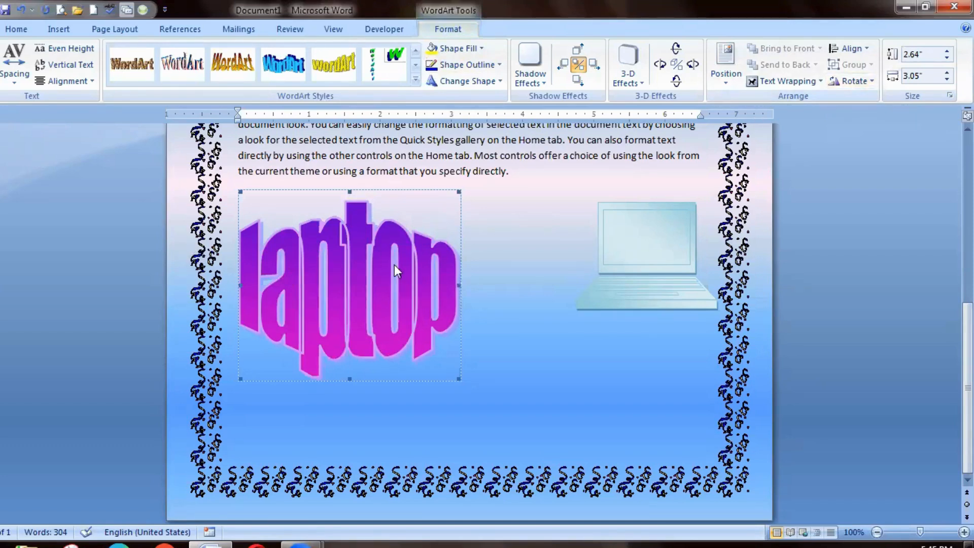
Enlarge the laptop WordArt to about 3.12" high by 4.51" wide and set its text wrapping to Tight.
left_click_drag(459, 380, 564, 411)
left_click(453, 202)
left_click(420, 318)
right_click(420, 320)
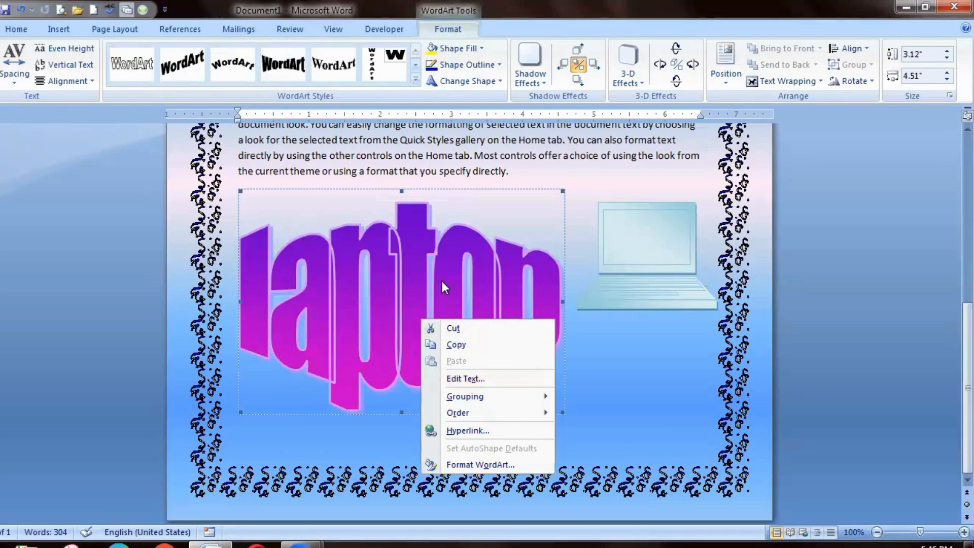
left_click(791, 83)
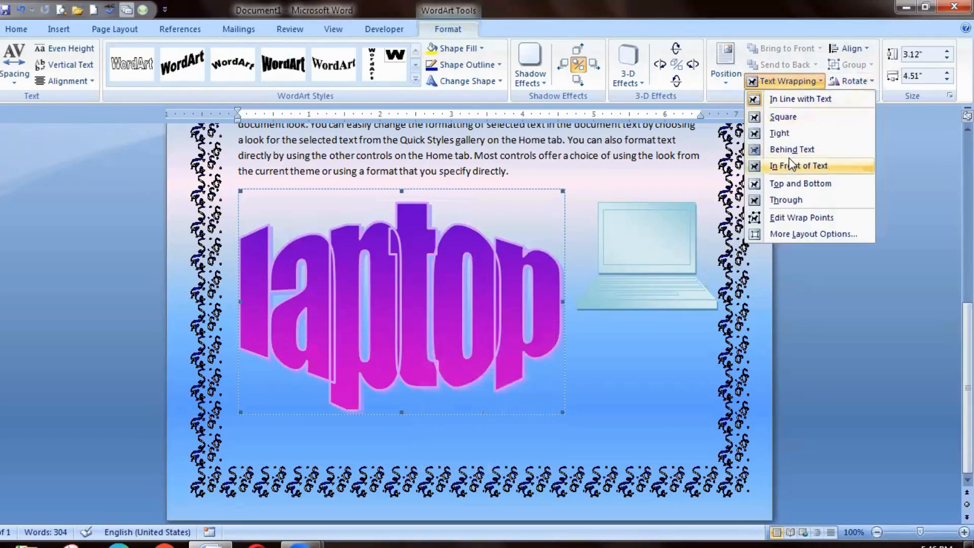
left_click(786, 133)
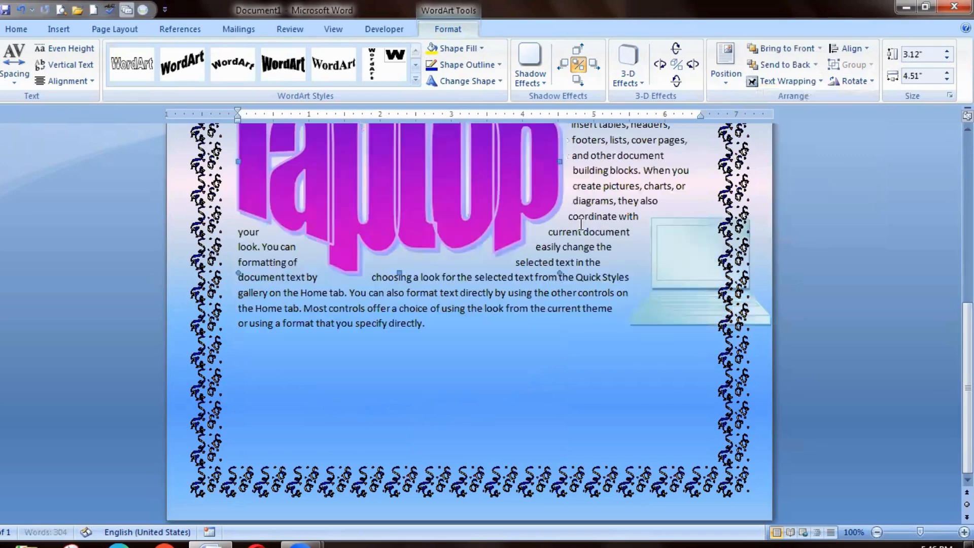
Move the laptop WordArt to the top of the page, beside the opening lines of the first paragraph.
scroll(921, 166, "up", 8)
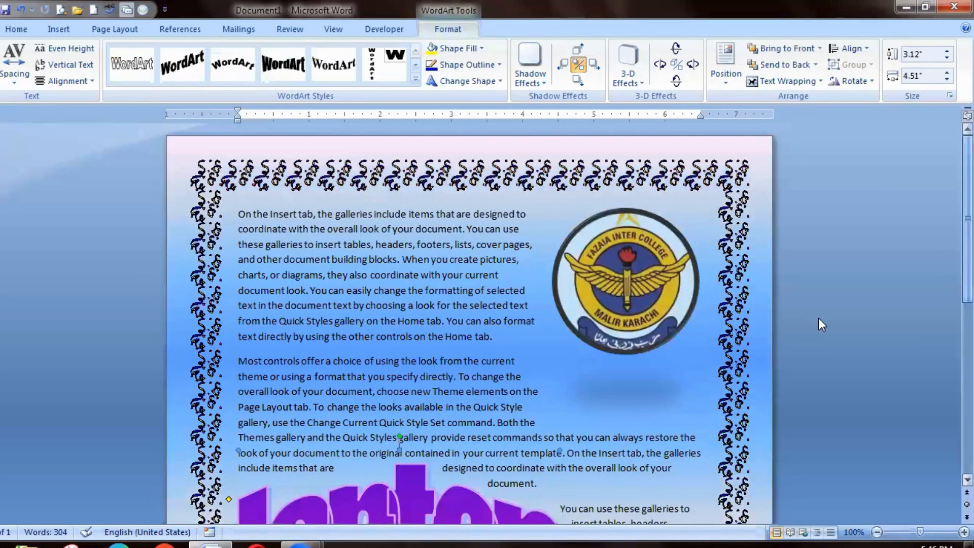
left_click_drag(422, 262, 422, 263)
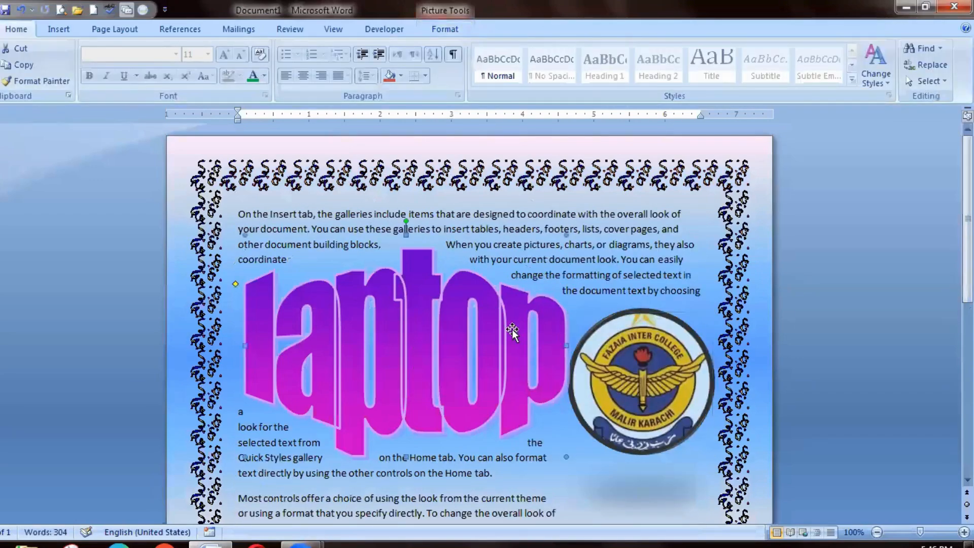
left_click_drag(431, 311, 447, 250)
left_click(601, 372)
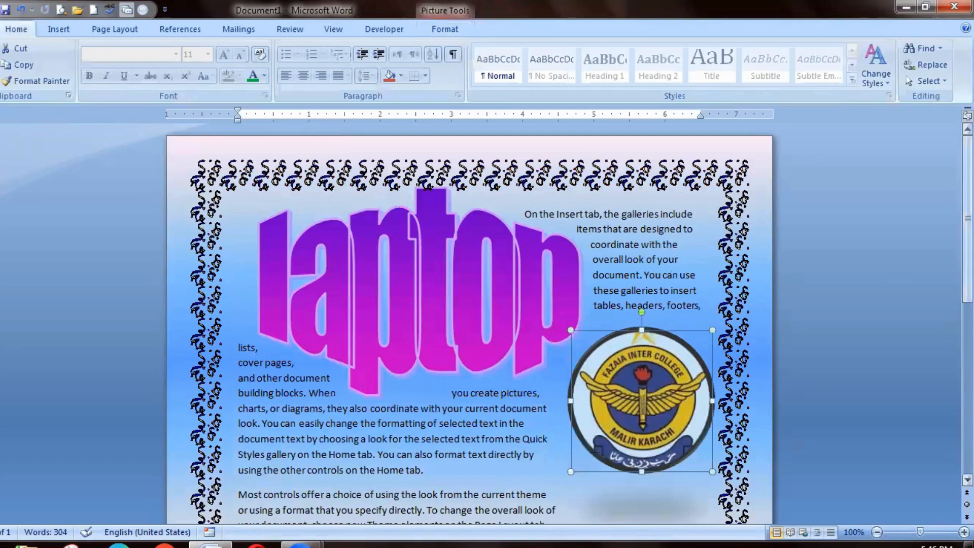
scroll(595, 169, "down", 3)
scroll(596, 169, "up", 1)
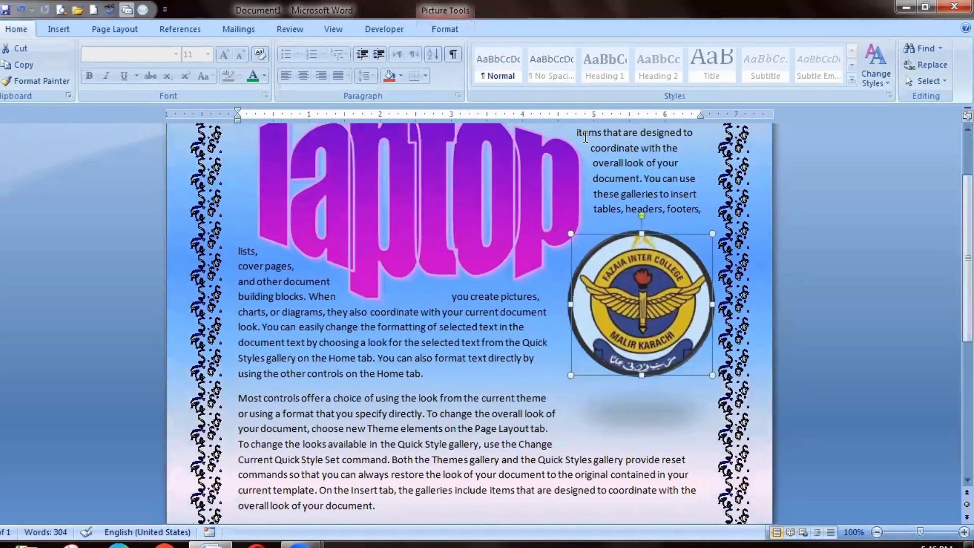
Add blank space before the first paragraph, and shift the laptop WordArt left to the page border.
left_click(577, 133)
scroll(576, 133, "up", 1)
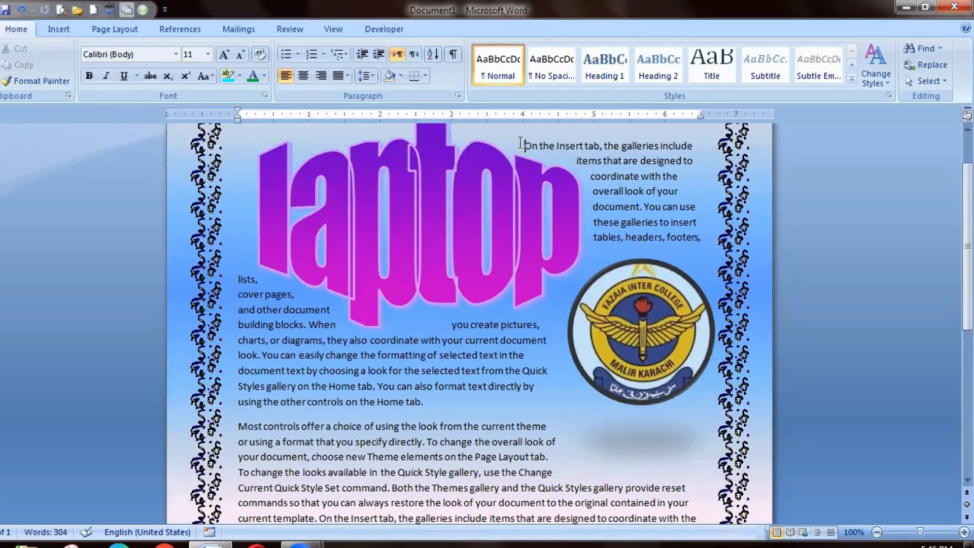
key("Return")
key("Return")
left_click(442, 252)
left_click_drag(442, 252, 408, 261)
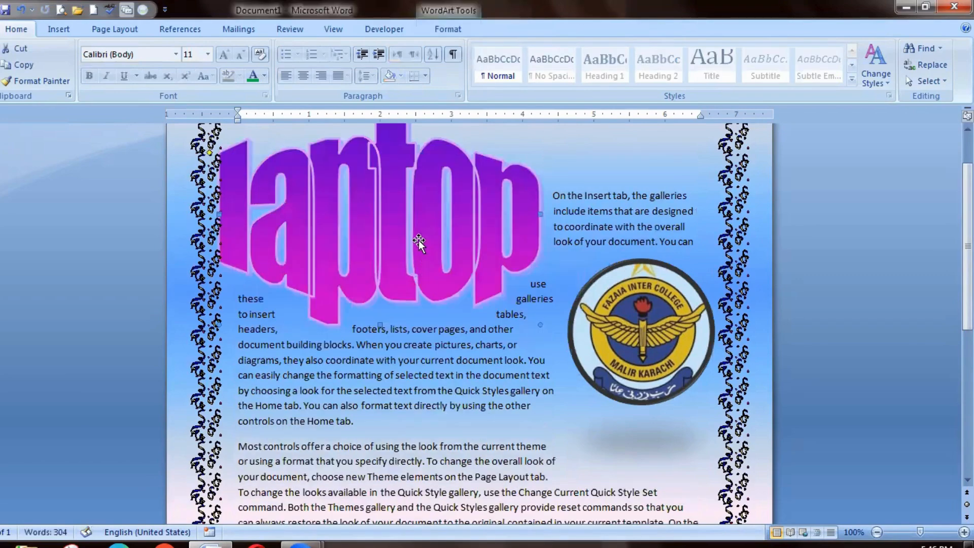
Position the laptop WordArt at the page's top right with text wrapping, and shrink it to about 1.94" by 3.2" above the college logo.
left_click(445, 31)
left_click(724, 83)
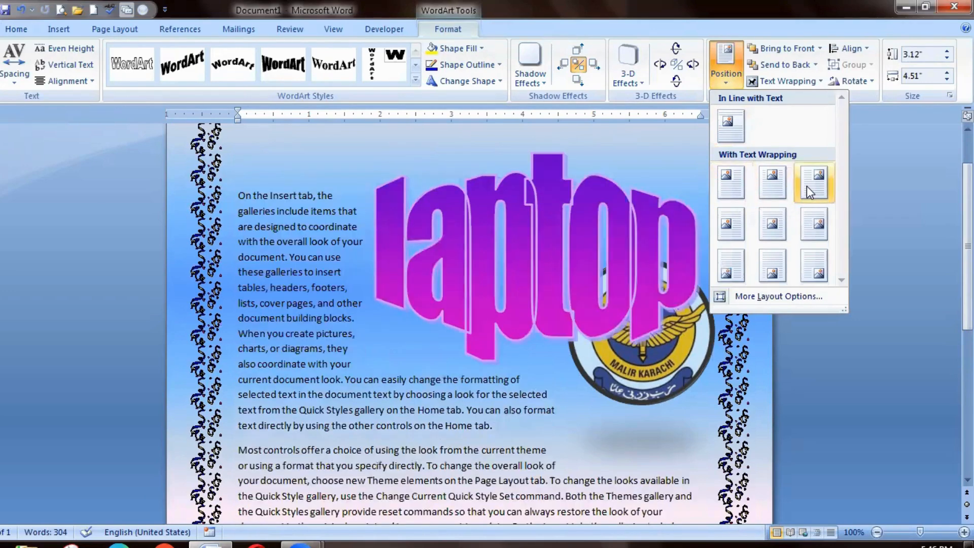
left_click(807, 187)
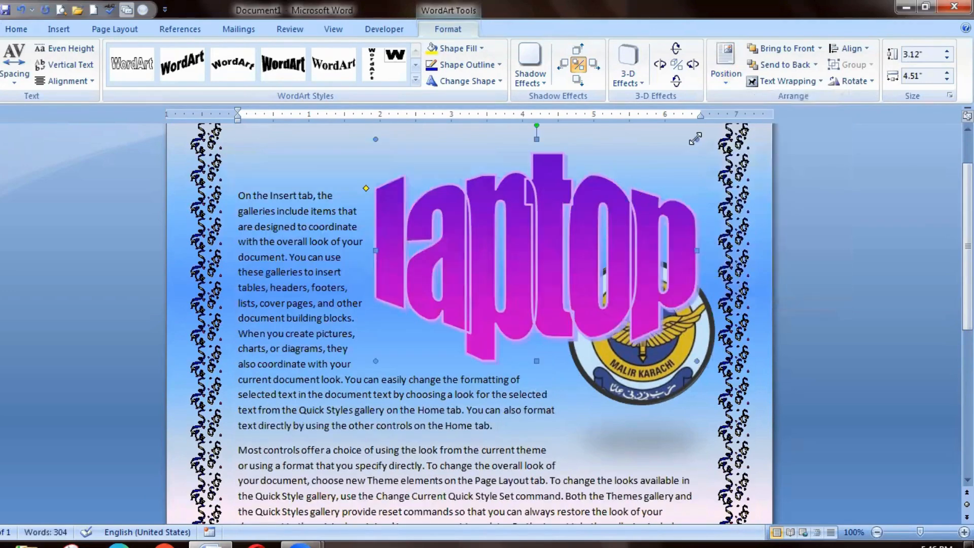
left_click_drag(619, 215, 602, 222)
left_click_drag(511, 280, 606, 187)
mouse_move(967, 231)
left_mouse_down()
mouse_move(967, 369)
mouse_move(967, 222)
left_mouse_up()
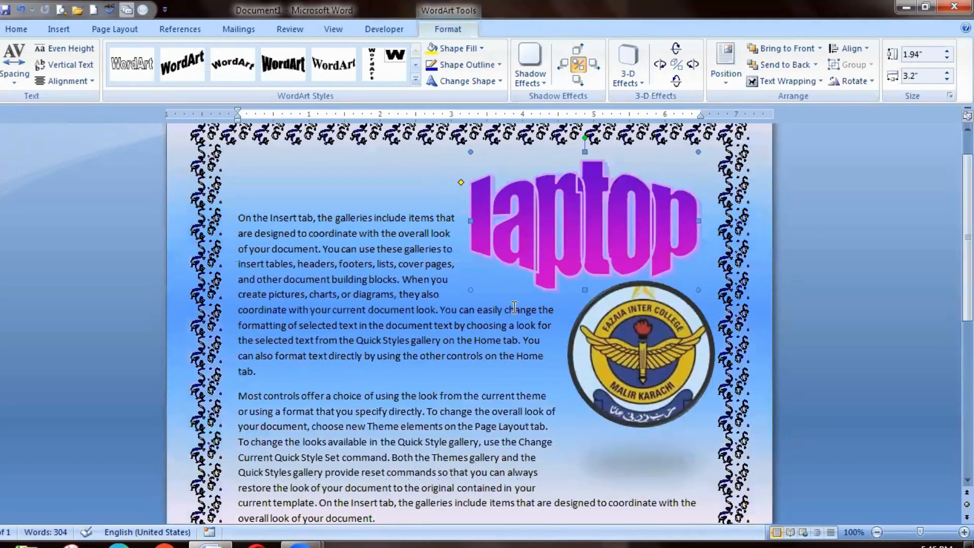
Place the cursor on the blank line above the first paragraph, and examine the options for inserting a table.
left_click(305, 194)
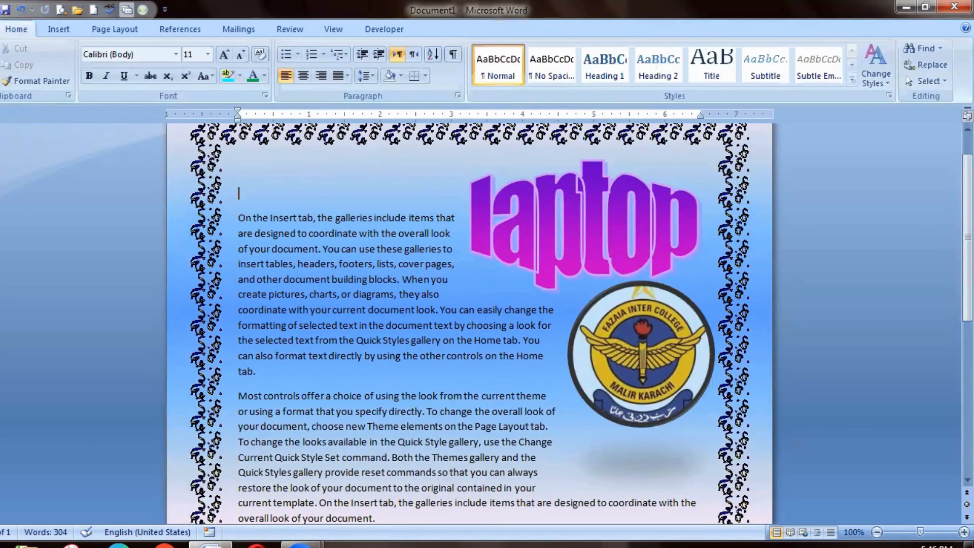
left_click(114, 28)
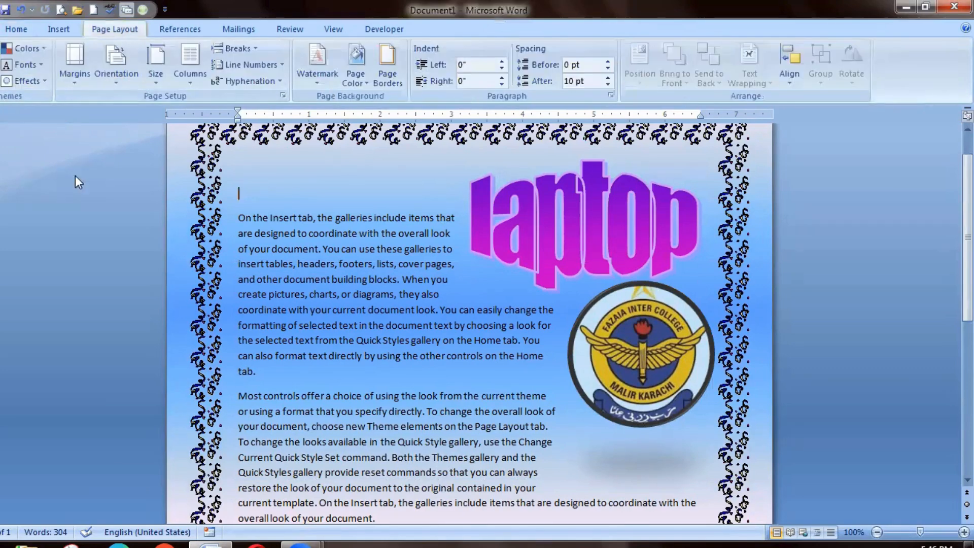
left_click(75, 30)
left_click(84, 76)
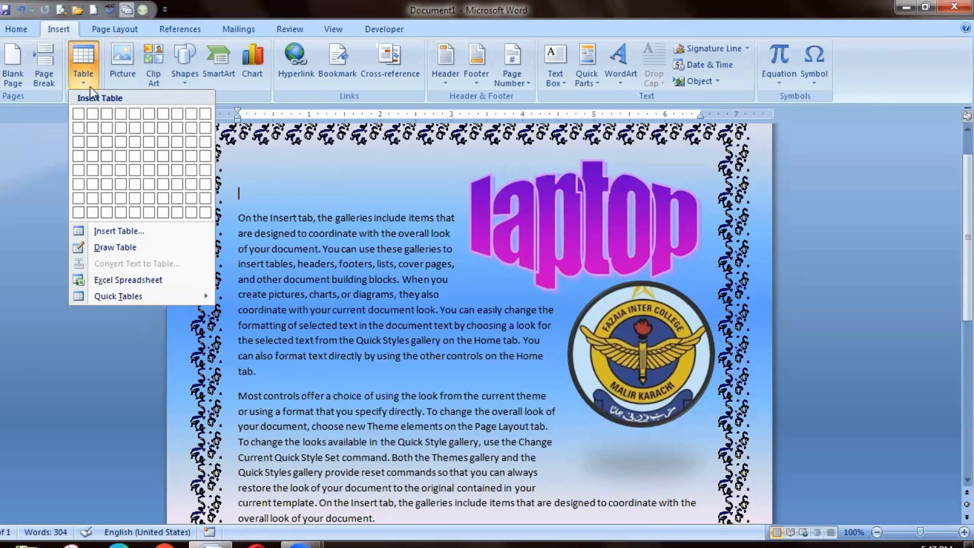
left_click(272, 190)
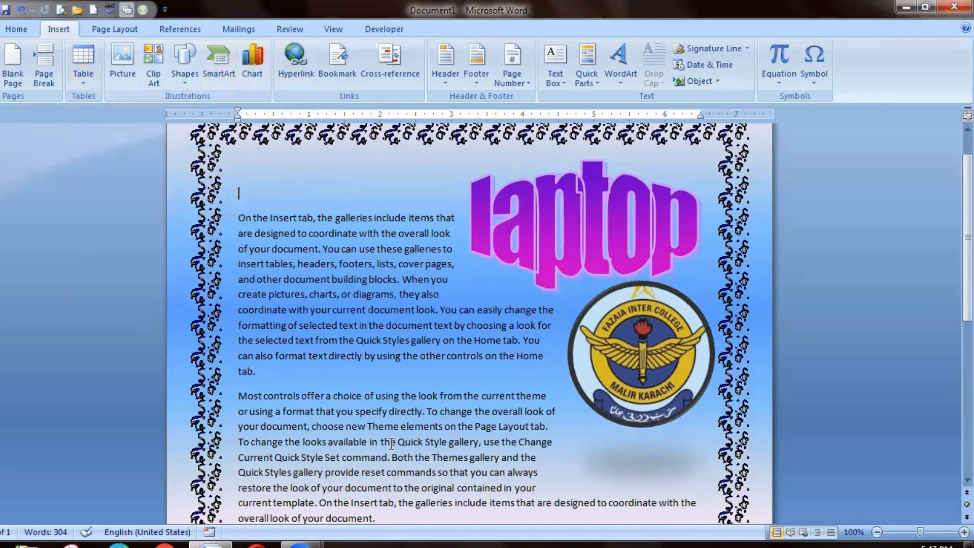